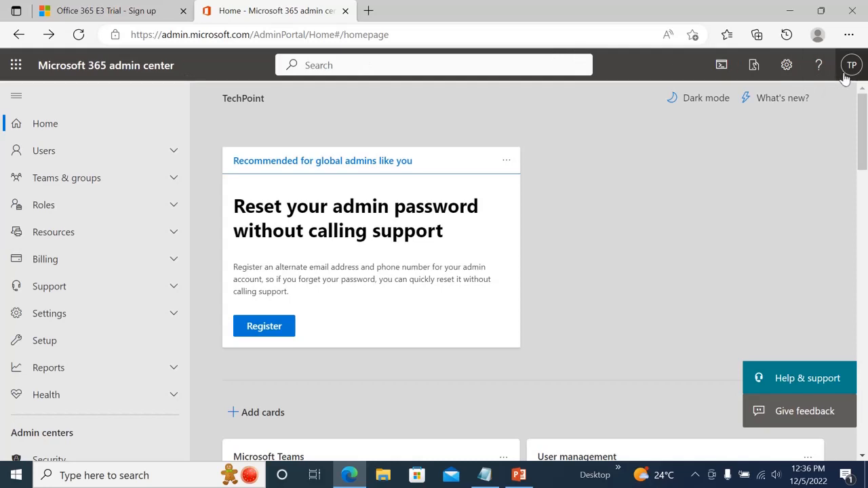
- Check the account panel, then go to Users > Active users, which lists only the administrator account
click(849, 70)
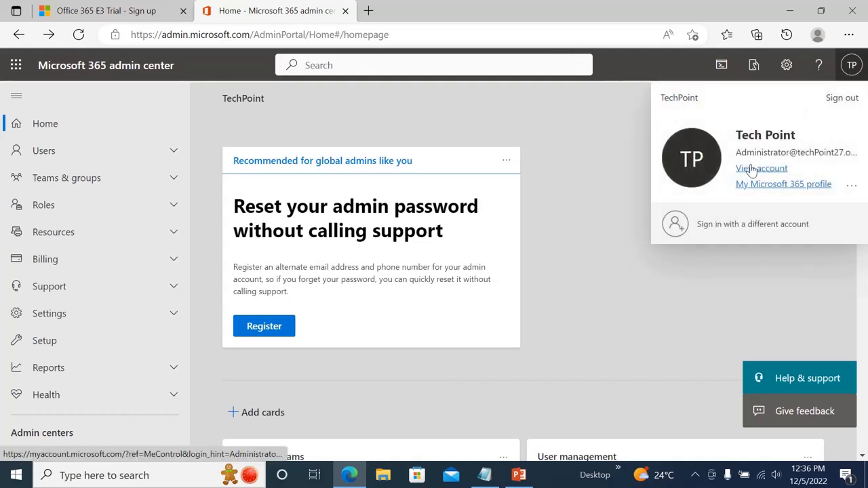
click(611, 199)
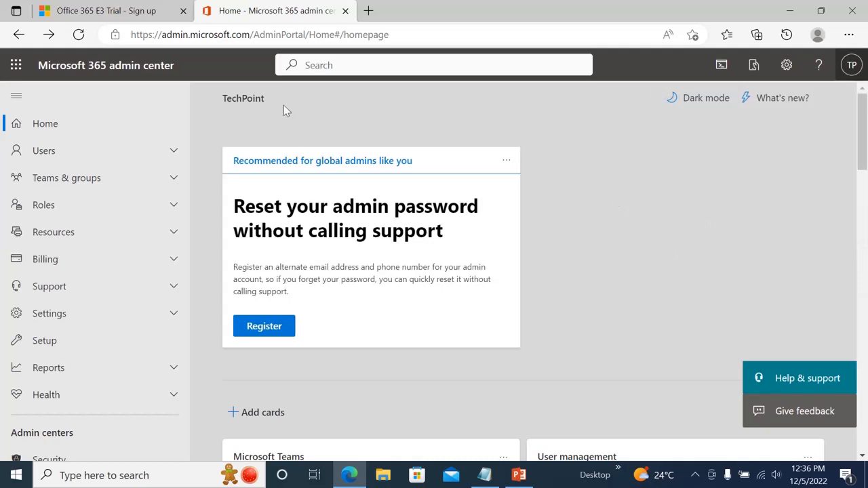
click(170, 152)
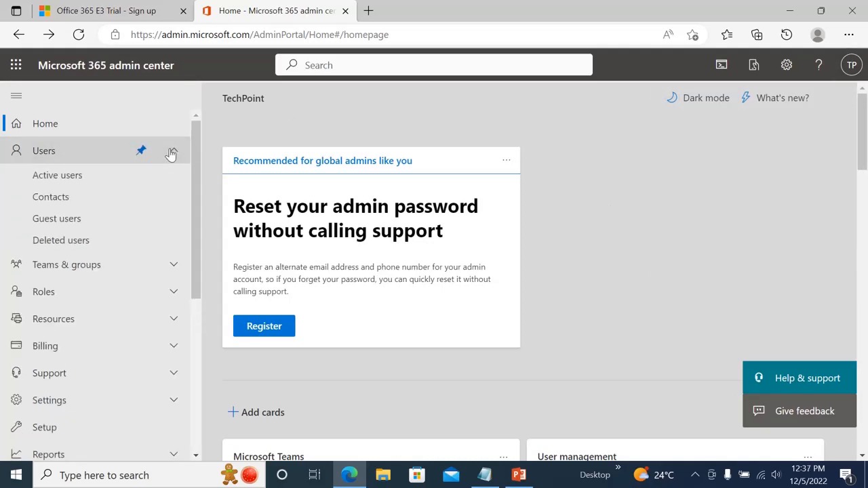
click(75, 175)
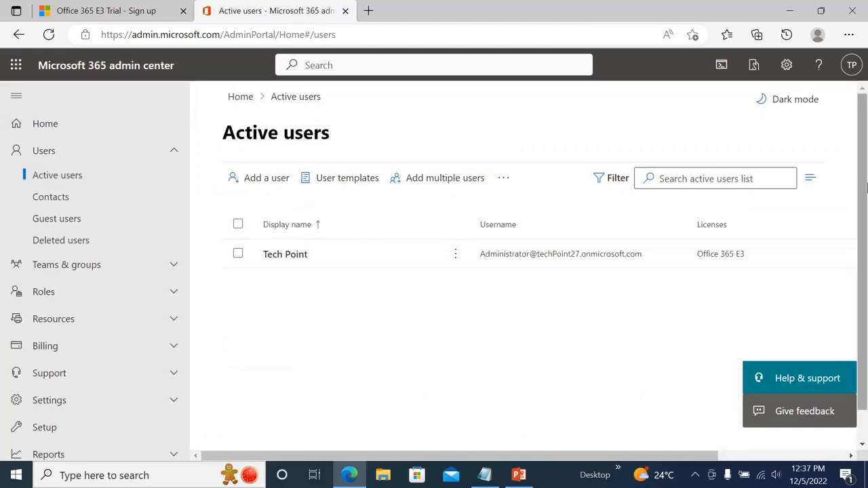
- Start the Add a user wizard from the Active users page
mouse_move(863, 183)
mouse_down()
mouse_move(865, 214)
mouse_move(866, 182)
mouse_up()
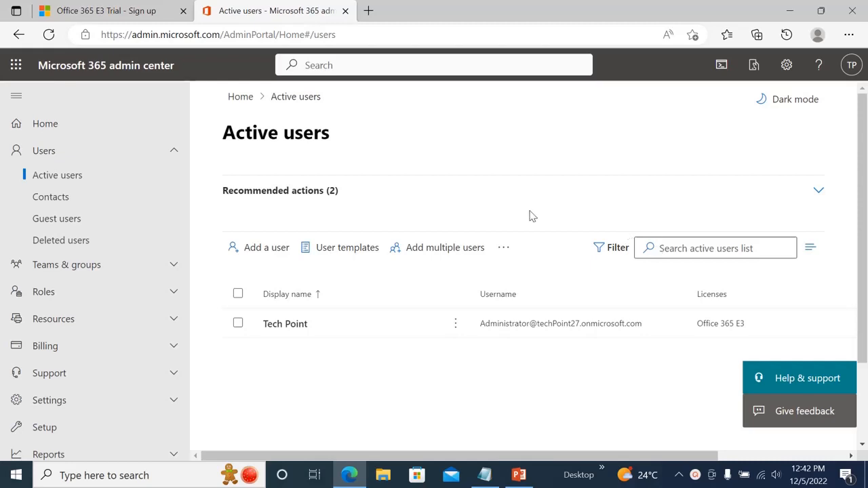
click(241, 249)
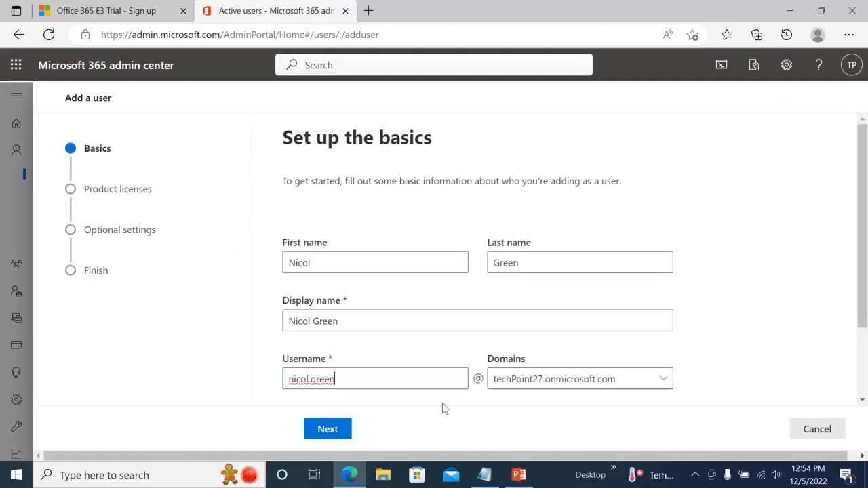
- Review the Basics fields and leave 'Send password in email upon completion' turned off
drag(864, 295, 865, 305)
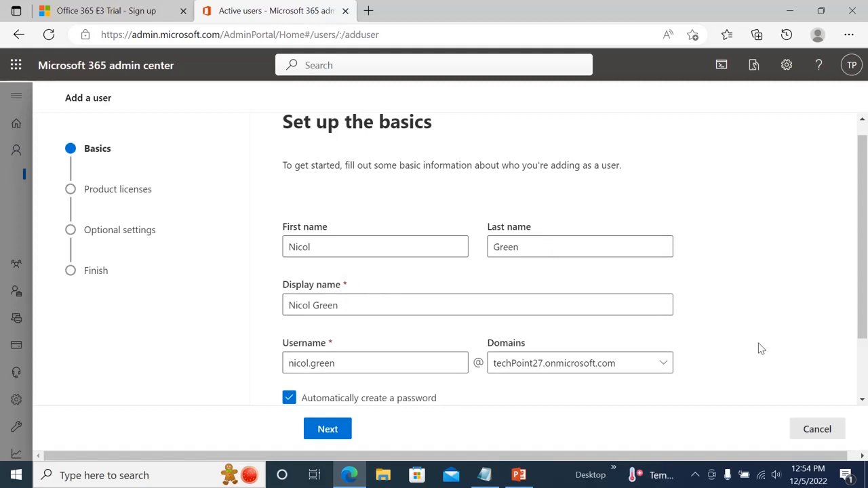
drag(865, 312, 865, 365)
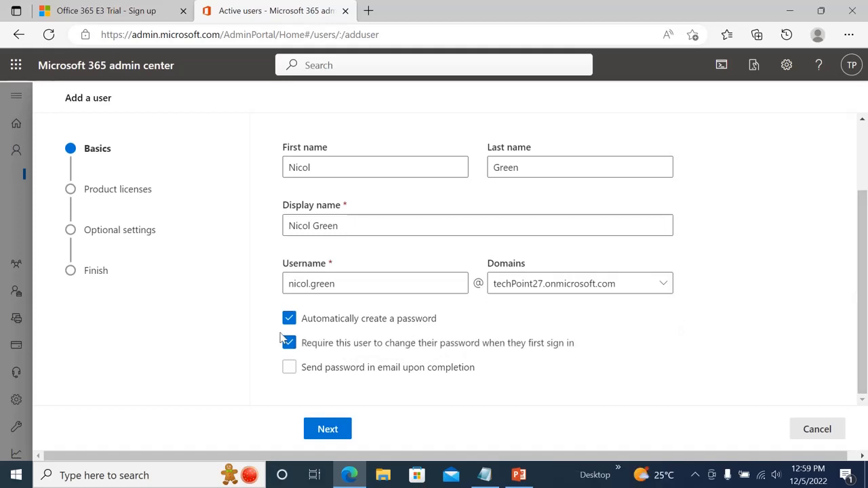
click(289, 367)
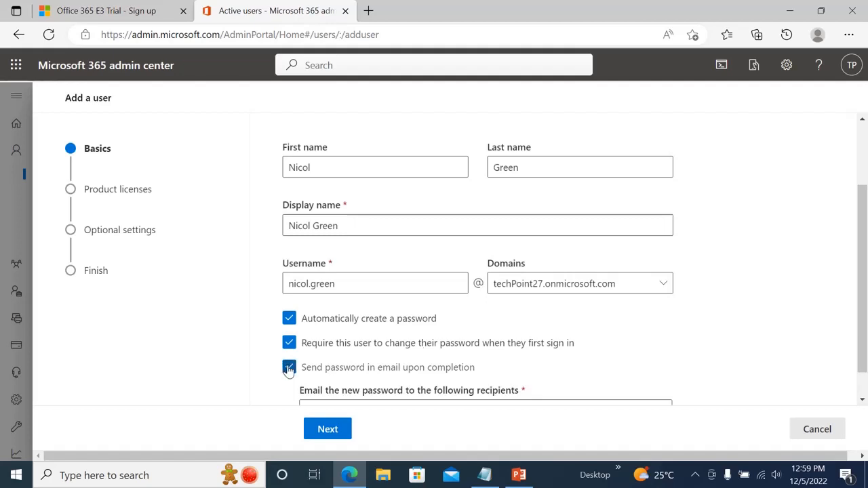
scroll(866, 241, down, 1)
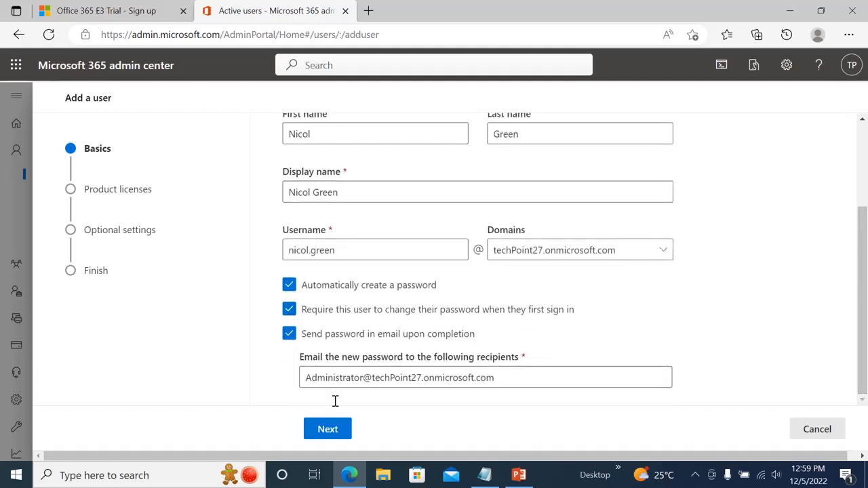
drag(494, 377, 303, 377)
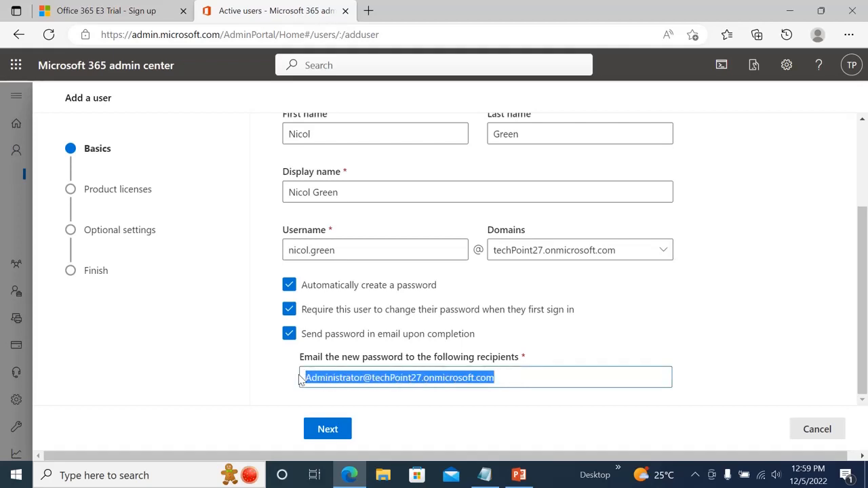
click(289, 338)
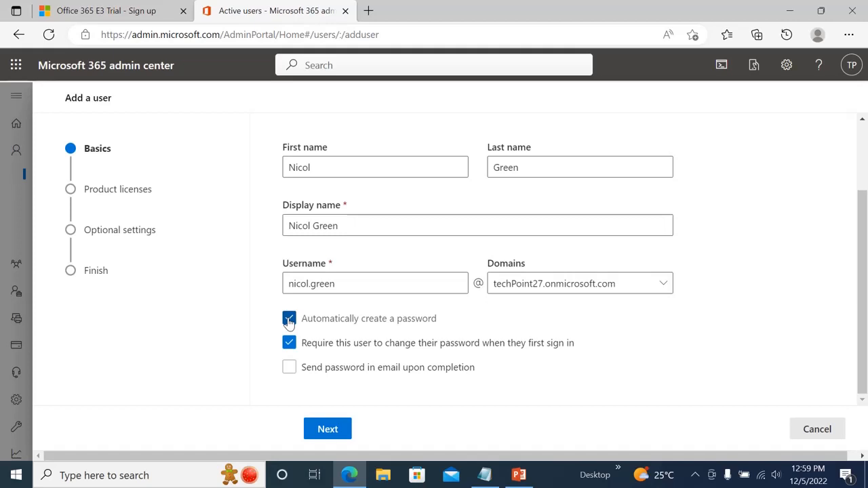
- Replace the auto-generated password with a manually entered Strong password and continue to licences
click(290, 318)
scroll(864, 278, down, 1)
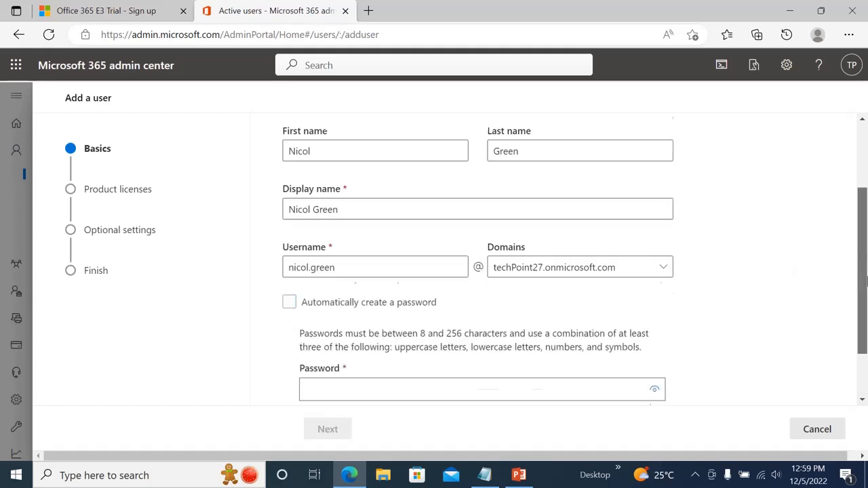
scroll(865, 278, down, 1)
click(337, 322)
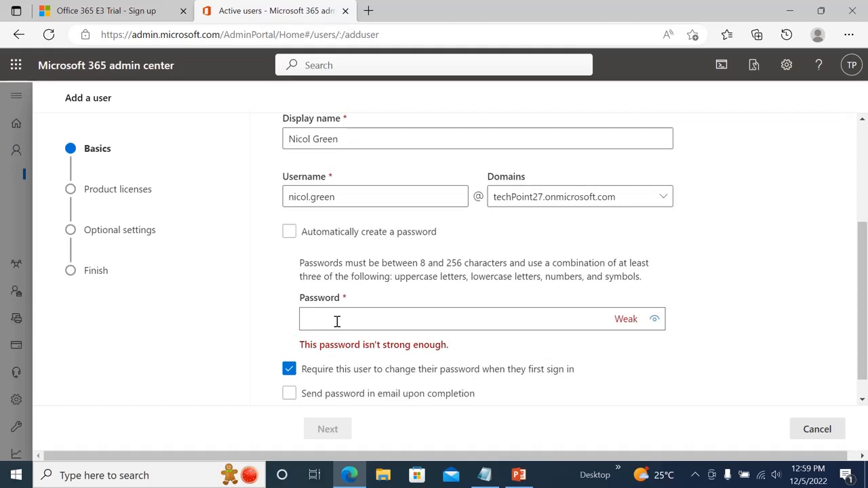
text(•••••••••)
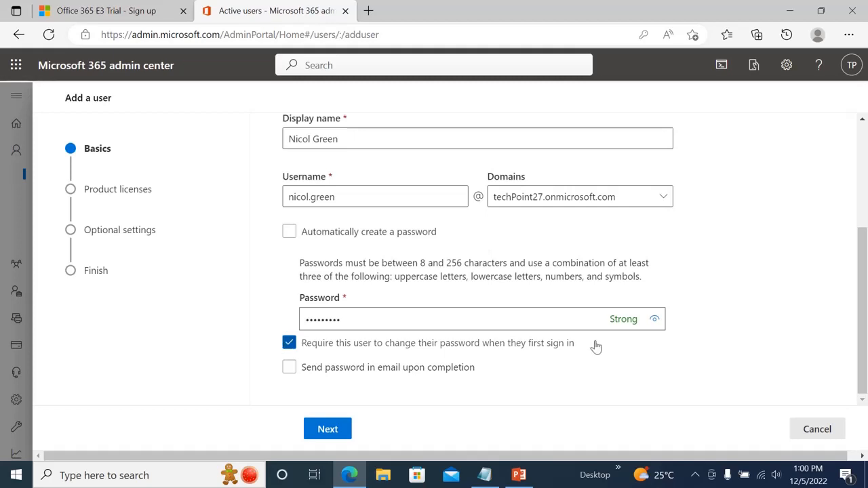
drag(863, 254, 863, 266)
click(321, 429)
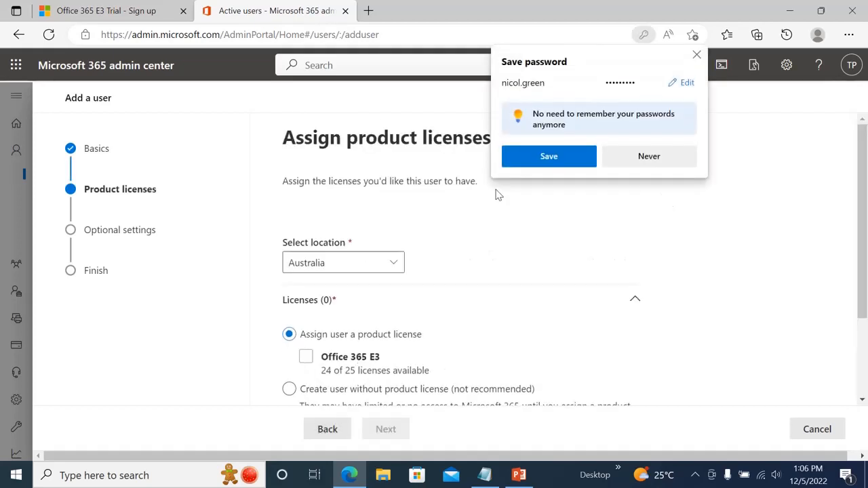
- Decline saving the password, then assign Office 365 E3 and expand its app list
click(632, 157)
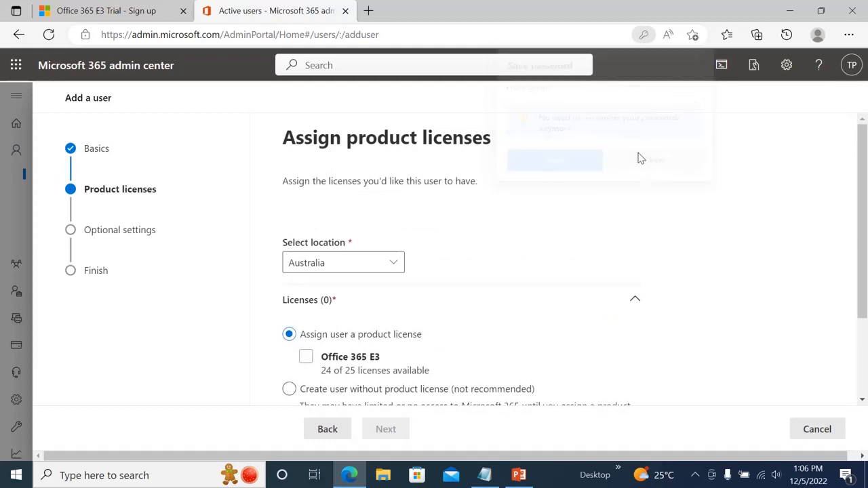
drag(865, 142, 866, 224)
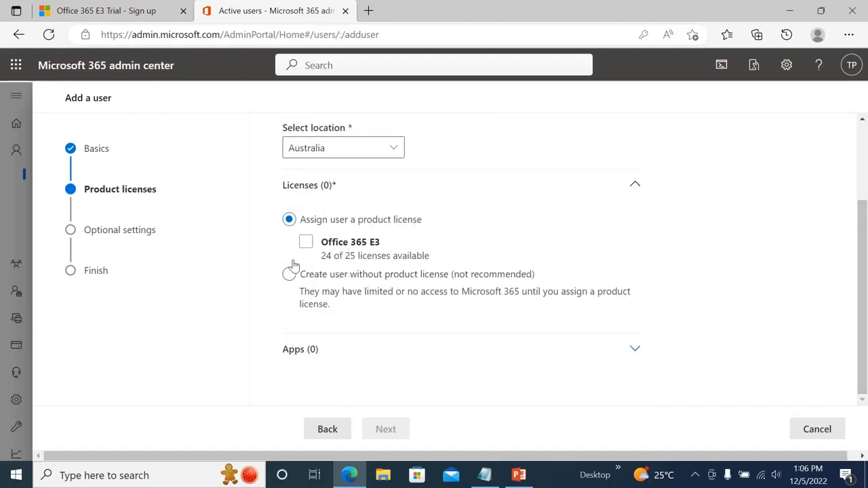
click(310, 244)
drag(332, 256, 316, 258)
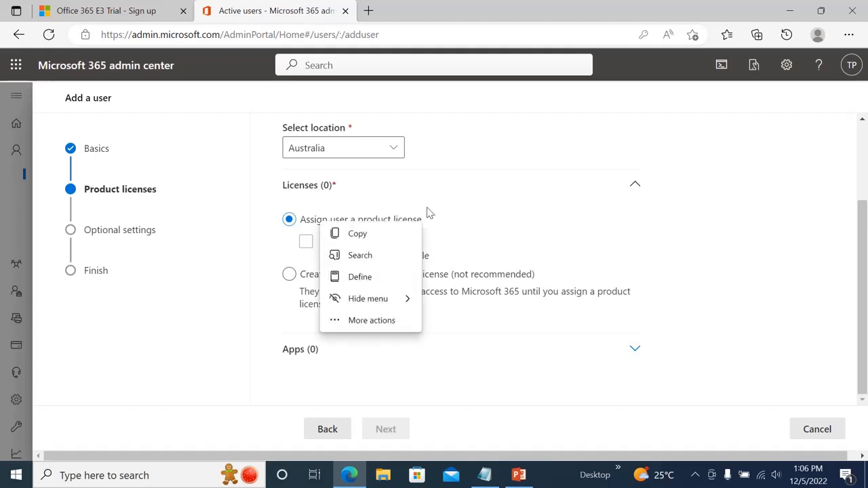
click(420, 360)
click(419, 363)
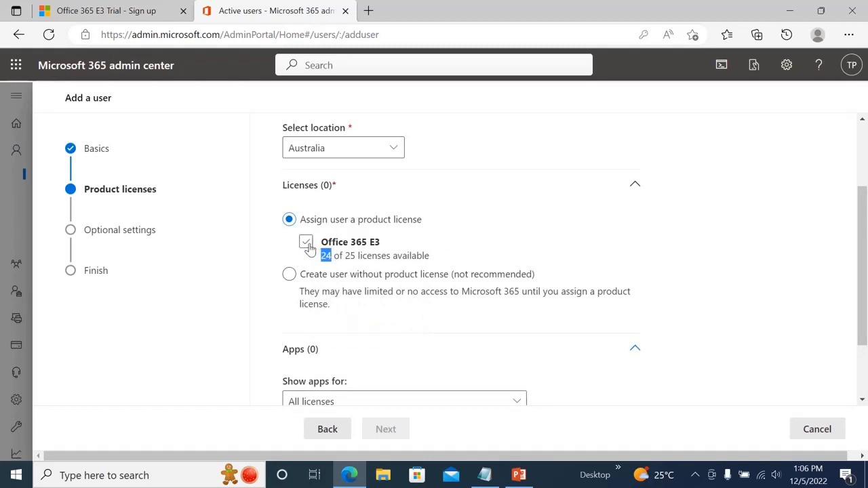
click(307, 243)
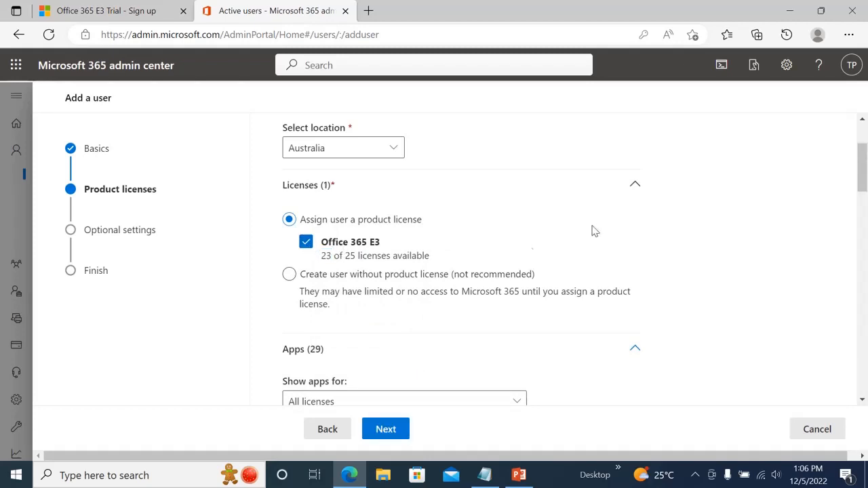
scroll(859, 175, down, 1)
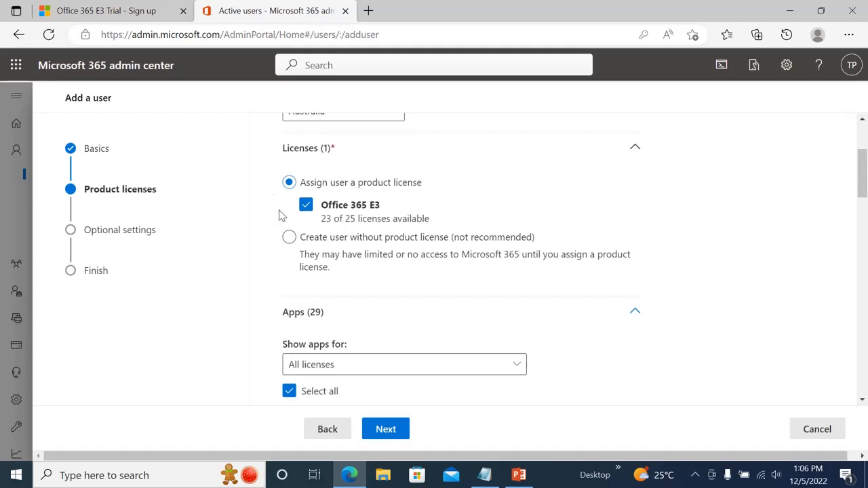
- Keep Office 365 E3 assigned with every app, including SharePoint (Plan 2), enabled
click(288, 238)
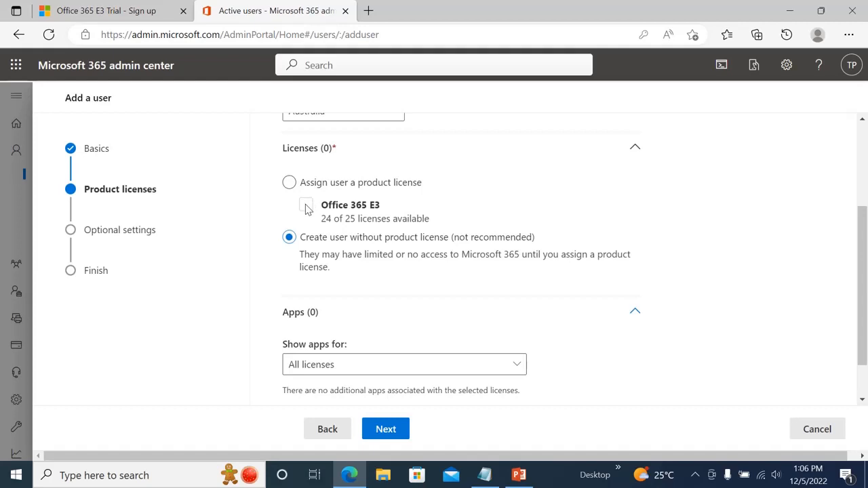
click(289, 182)
click(306, 205)
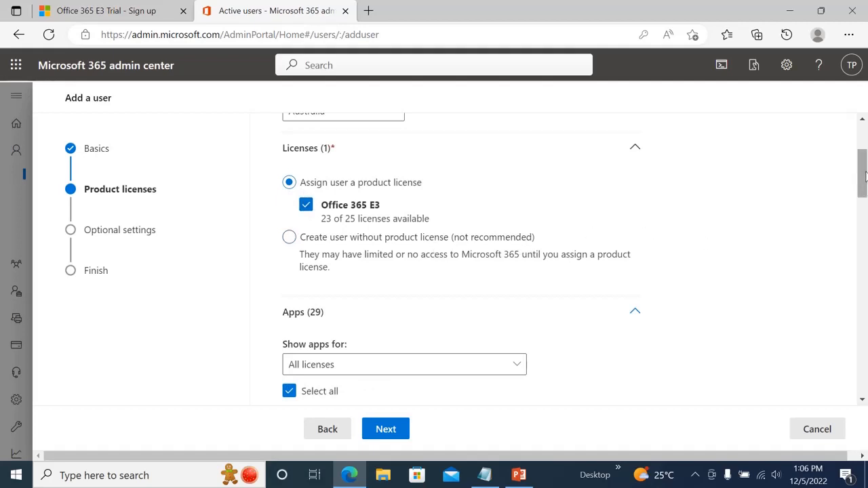
drag(864, 175, 865, 204)
mouse_move(862, 203)
mouse_down()
mouse_move(863, 177)
mouse_move(865, 213)
mouse_up()
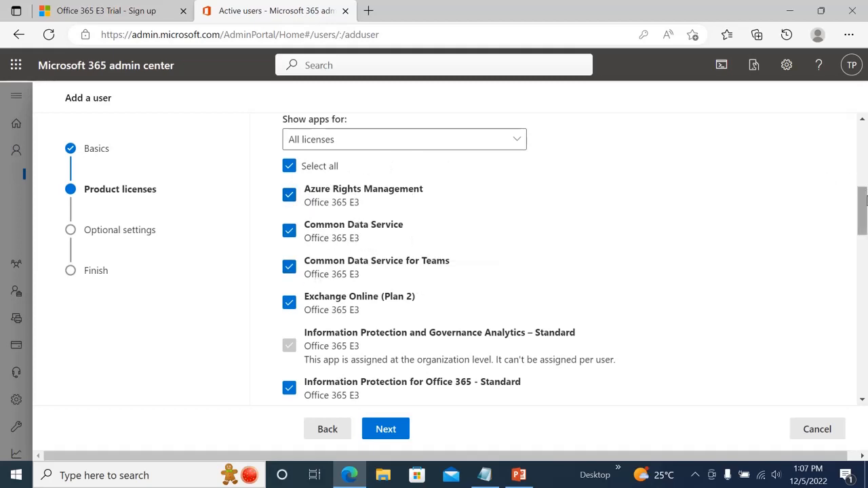
scroll(861, 212, down, 1)
scroll(864, 211, down, 8)
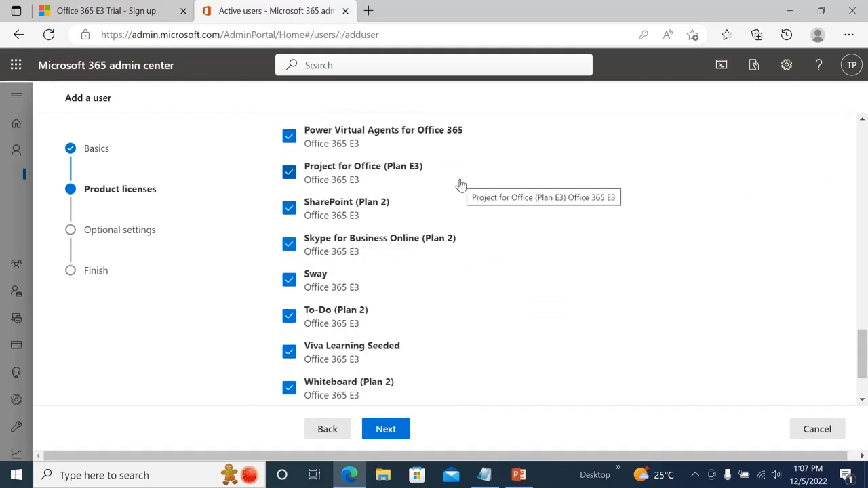
click(289, 210)
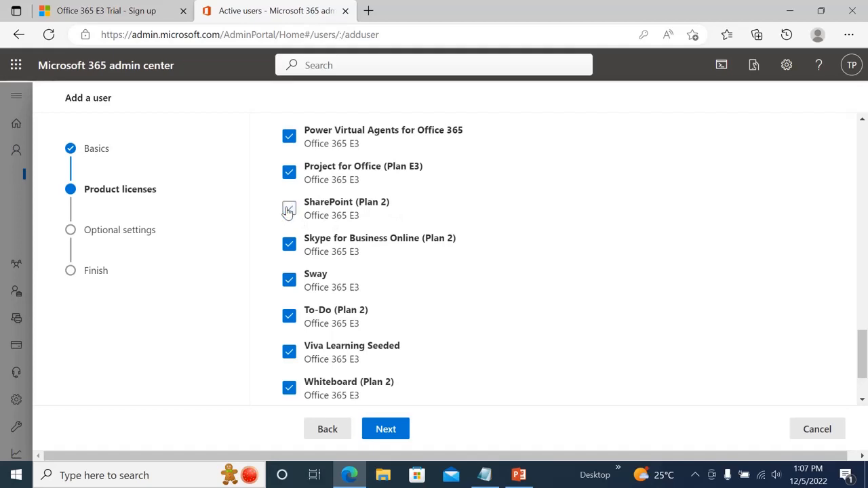
click(289, 209)
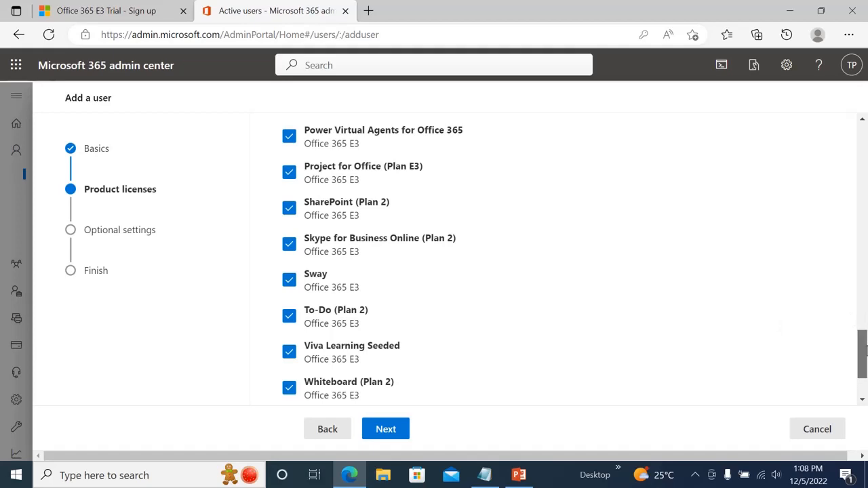
drag(864, 342, 864, 366)
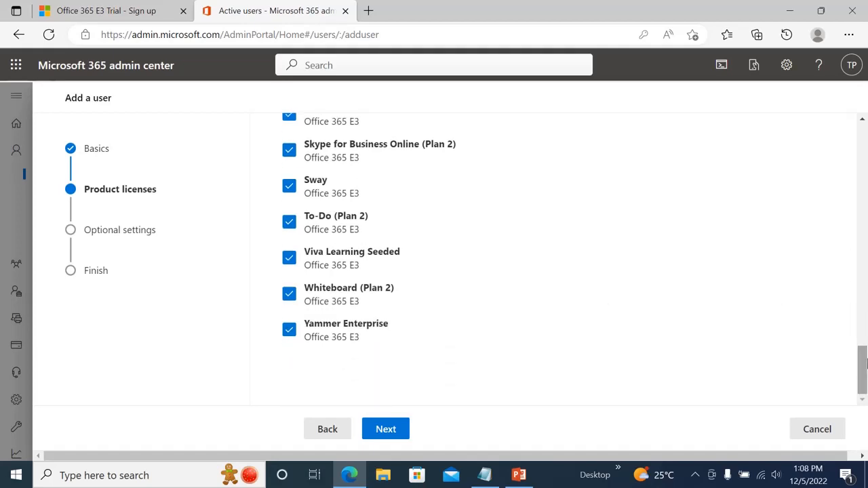
click(387, 428)
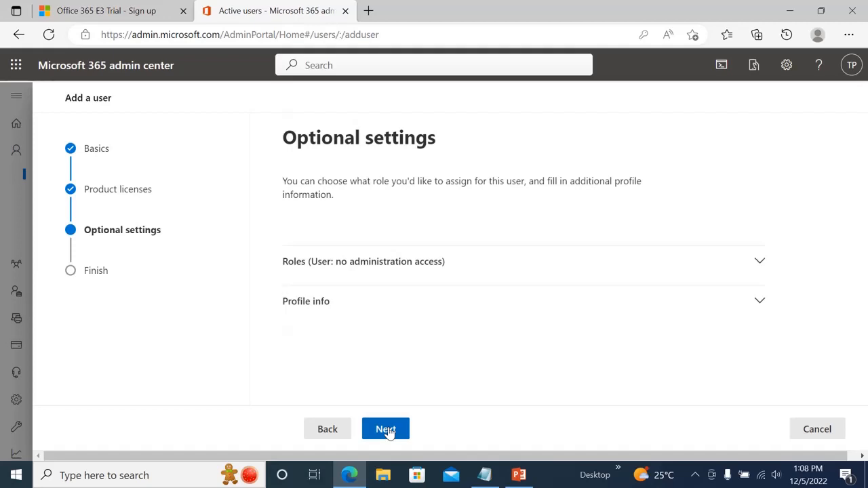
- Give the user admin center access with the Exchange Administrator role and reveal Profile info
click(760, 264)
drag(864, 277, 865, 250)
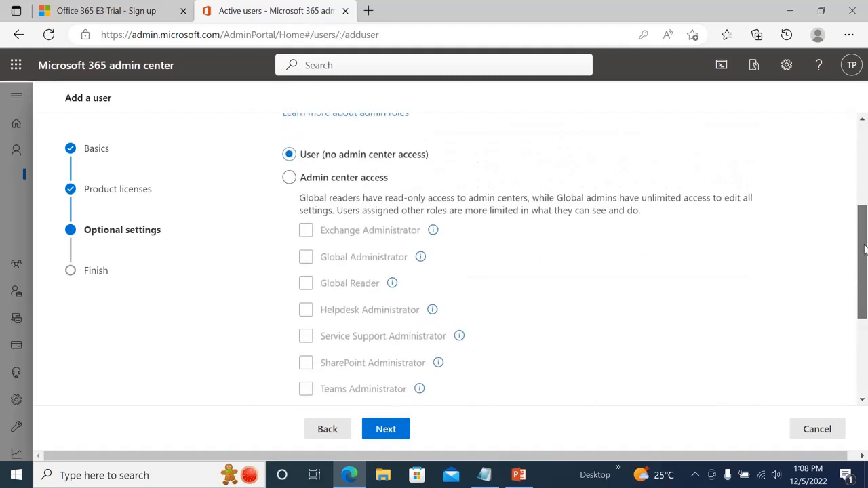
click(290, 178)
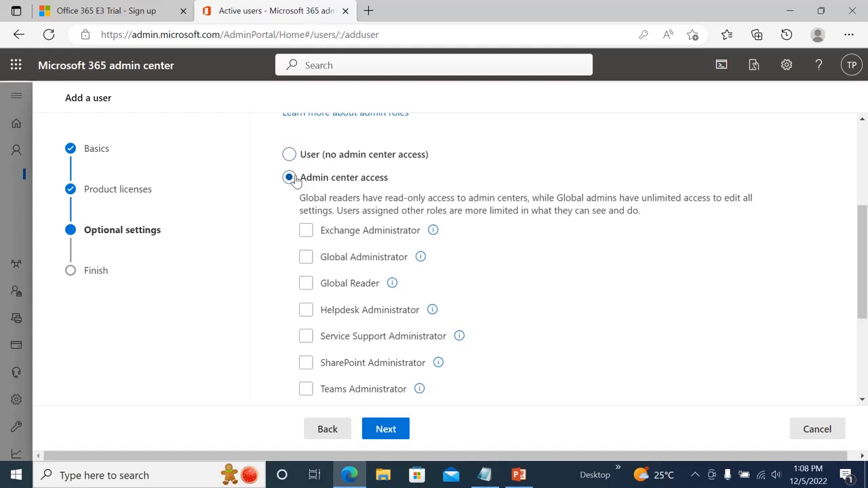
click(306, 231)
drag(865, 262, 865, 335)
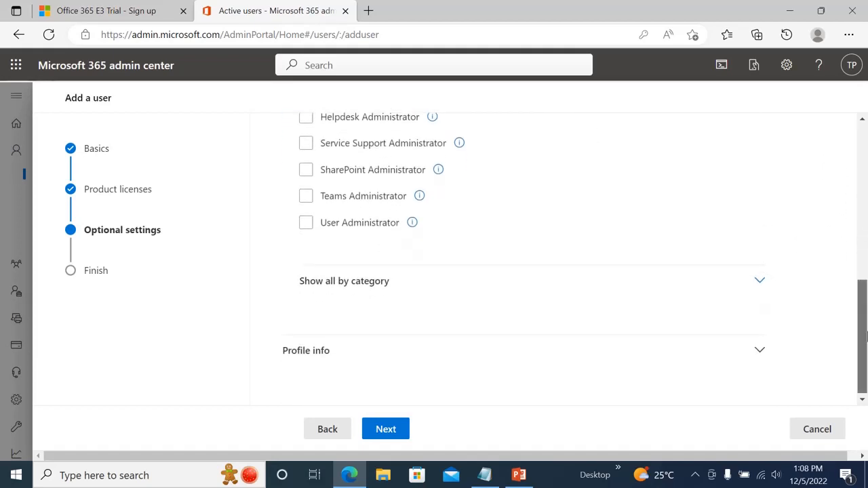
click(760, 351)
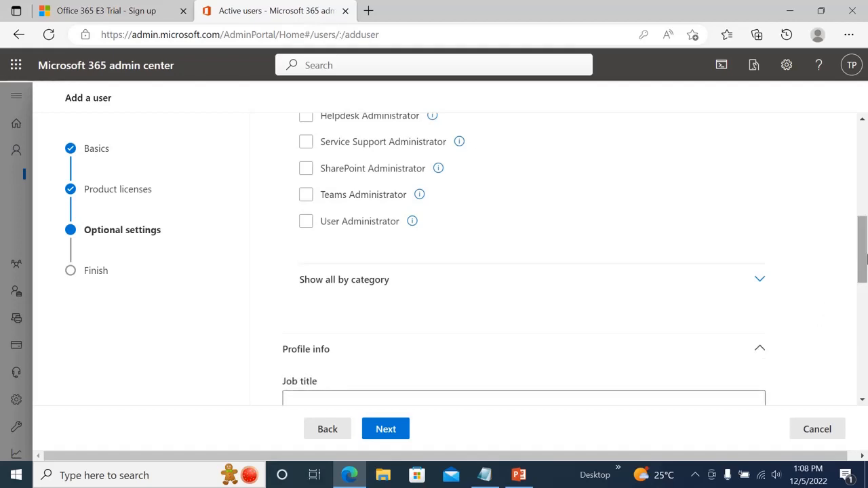
- Set job title 'Exchange admin', department 'ECD' and office 'Toowoomba' in Profile info
drag(865, 256, 865, 288)
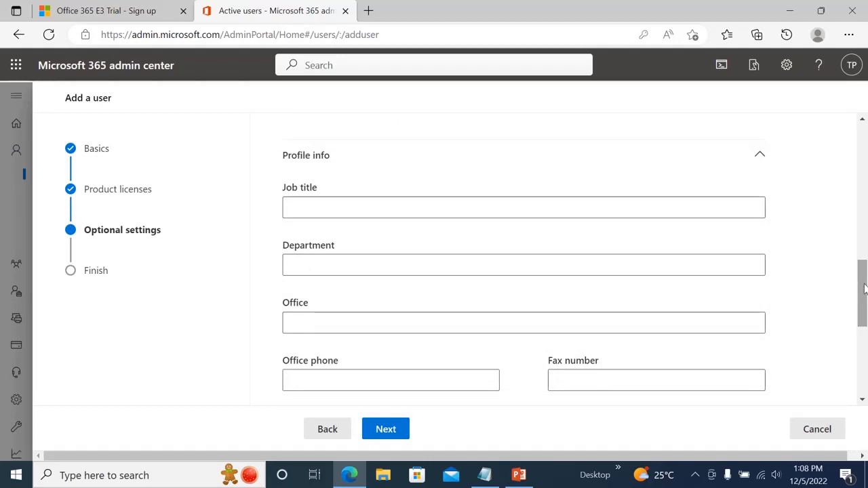
click(398, 204)
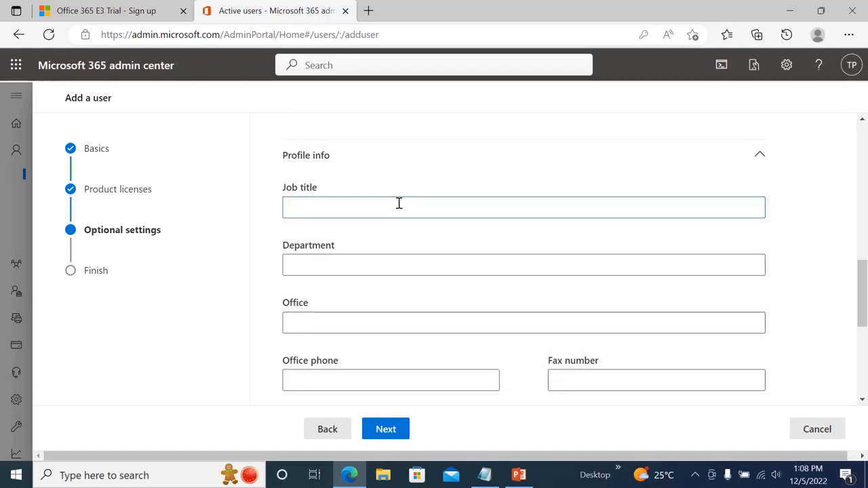
text(Exchange admin)
click(316, 268)
click(327, 326)
text(Toowoomba)
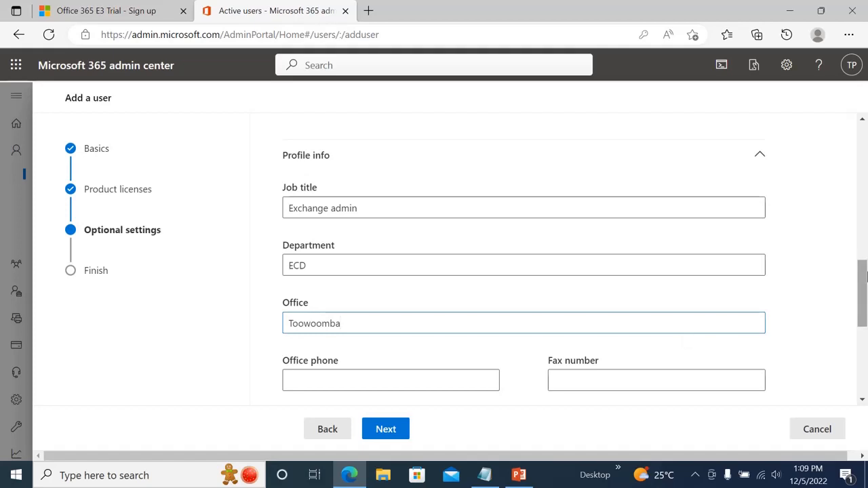
drag(862, 275, 862, 316)
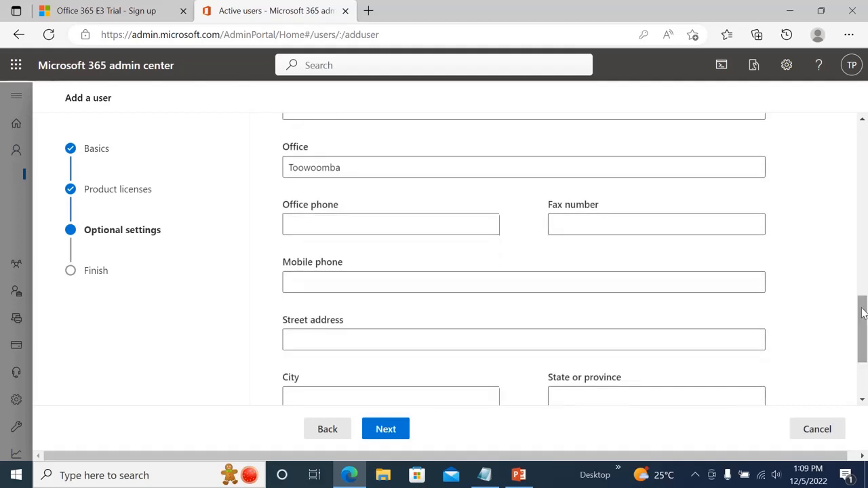
click(385, 430)
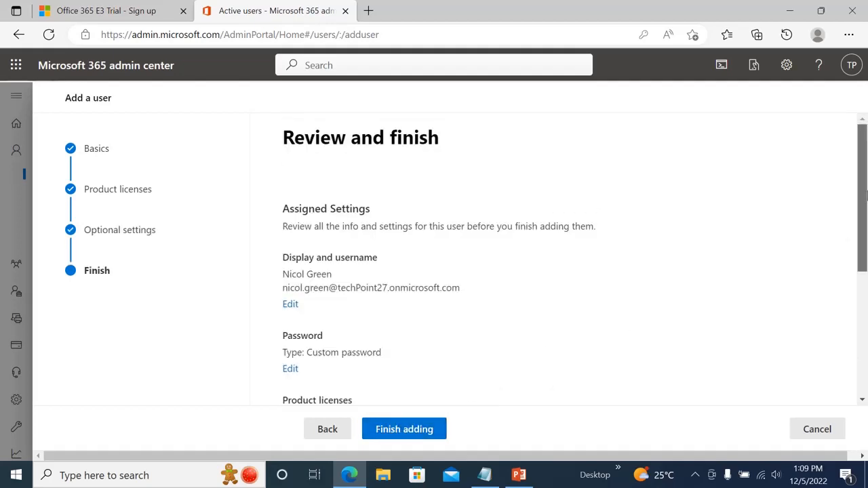
- Review the Office 365 E3 and Exchange Administrator settings, finish adding the user, and close the wizard
drag(866, 196, 865, 225)
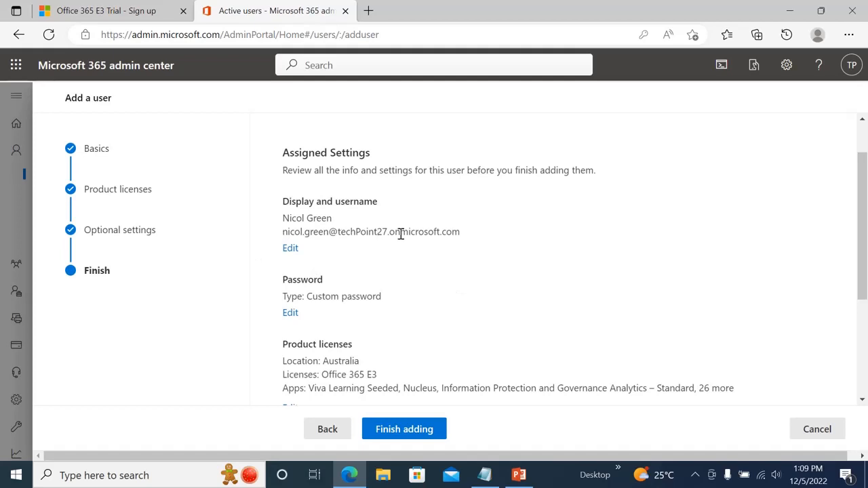
scroll(865, 224, down, 1)
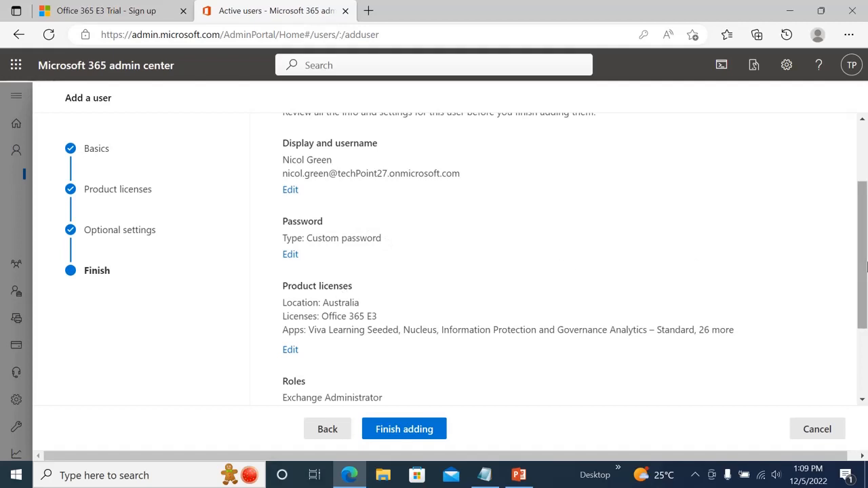
scroll(864, 292, down, 1)
scroll(864, 293, down, 1)
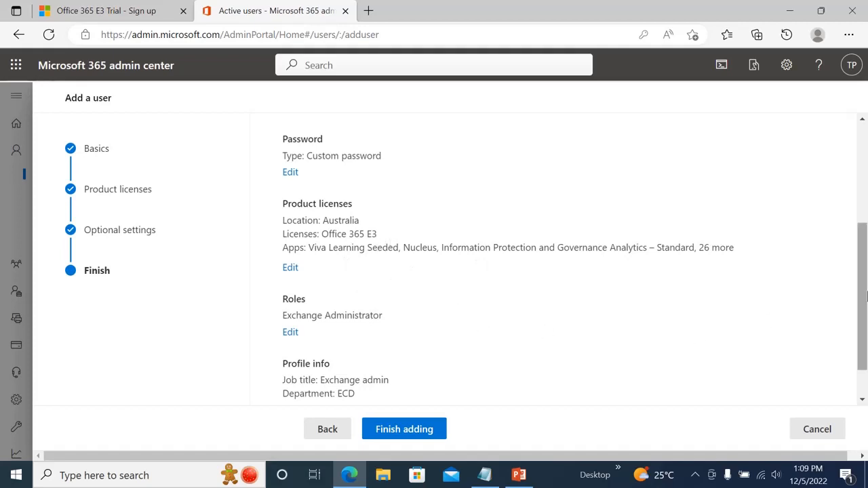
drag(865, 293, 865, 325)
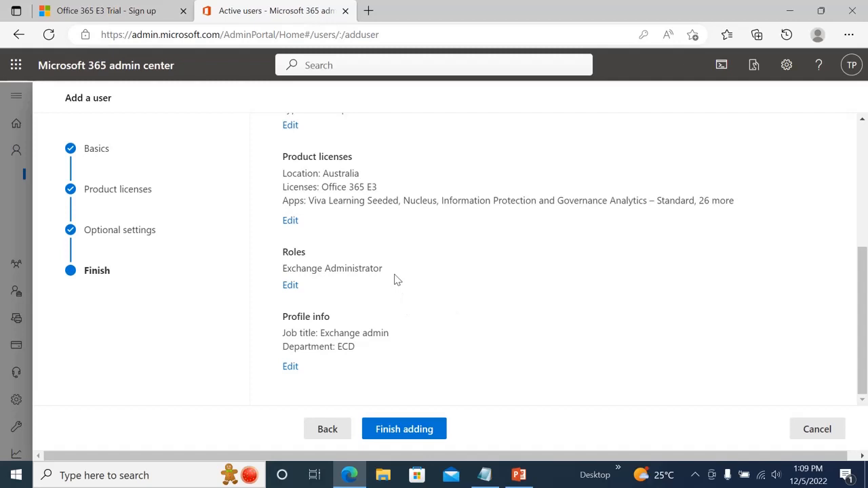
drag(396, 280, 267, 275)
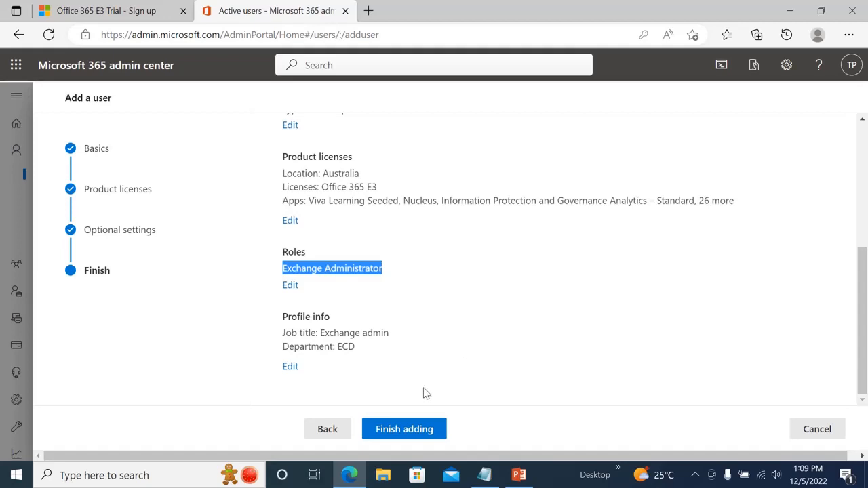
click(410, 434)
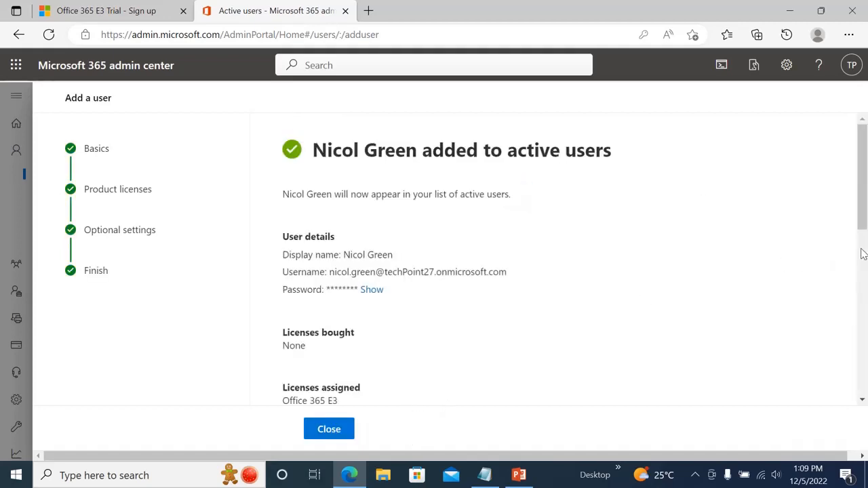
scroll(863, 254, down, 3)
scroll(862, 253, up, 2)
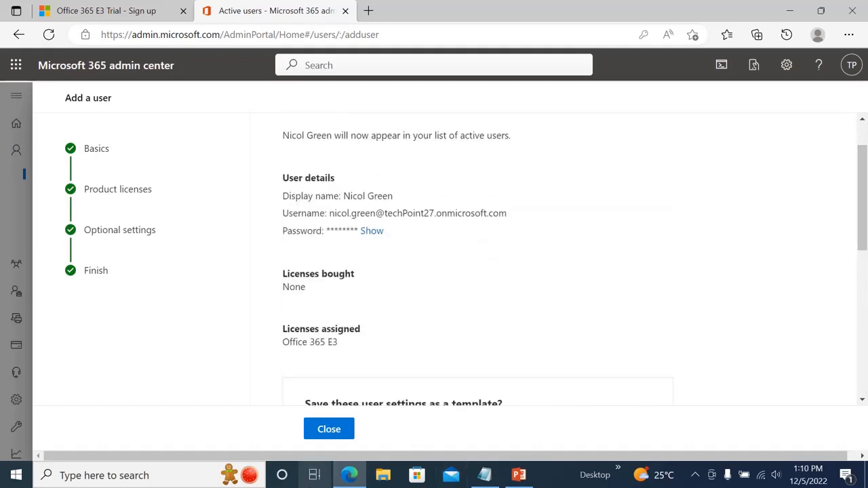
click(335, 438)
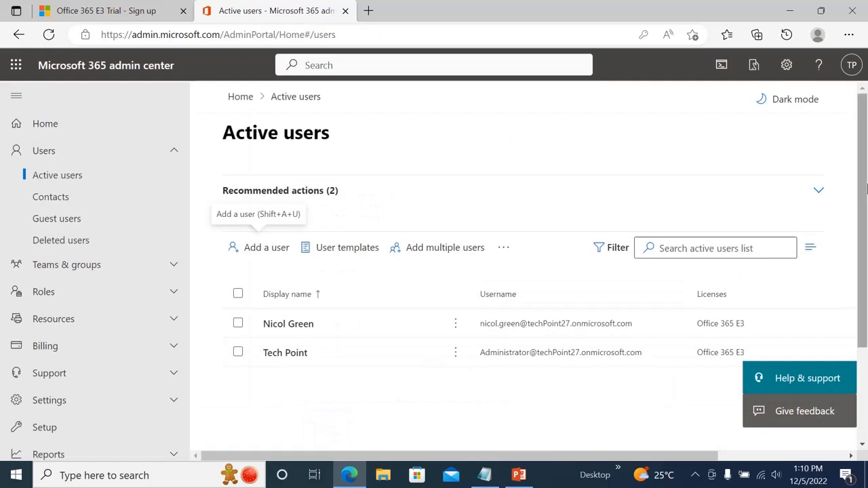
- Start a new user template via User templates > Add template
scroll(865, 191, down, 1)
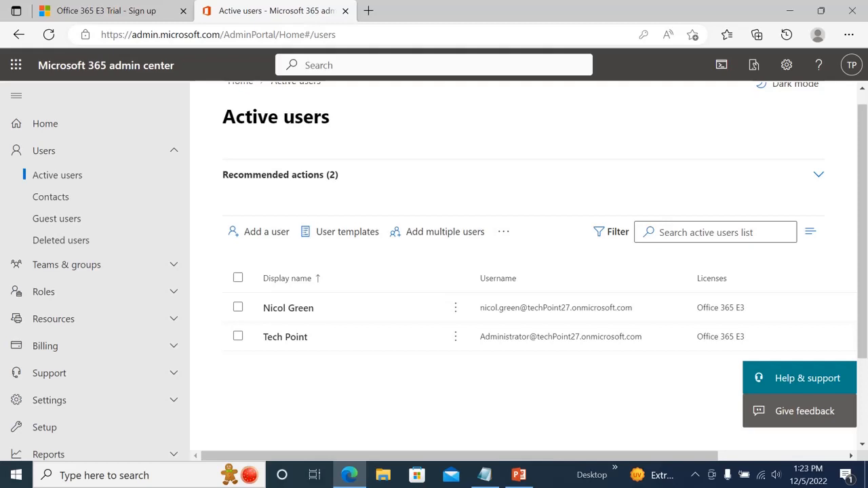
click(324, 236)
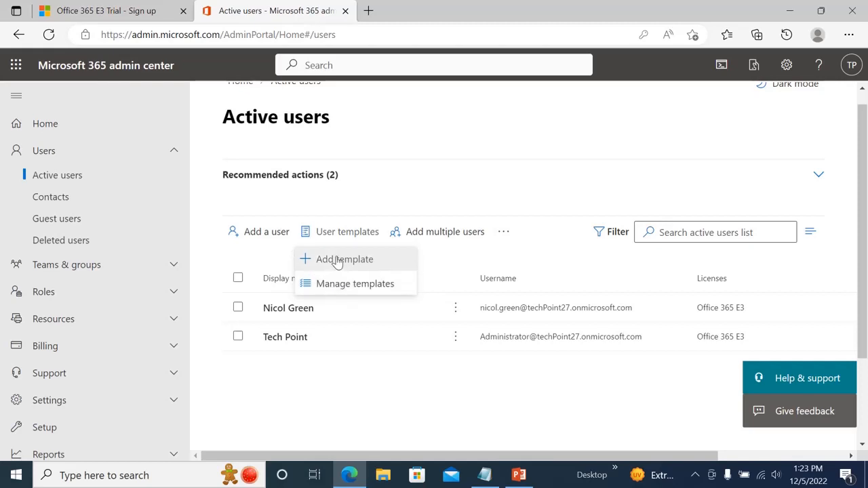
click(337, 260)
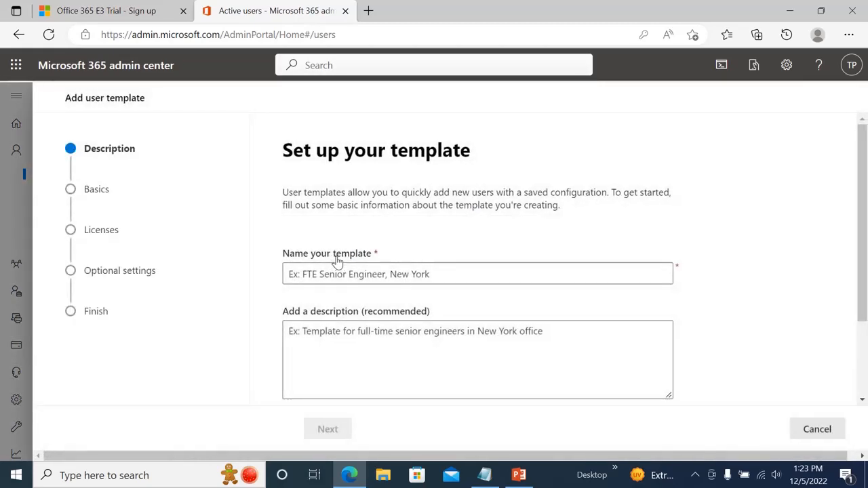
- Name the template 'admin user' and describe it as 'Template for administrator user working in Brisbane.'
click(339, 280)
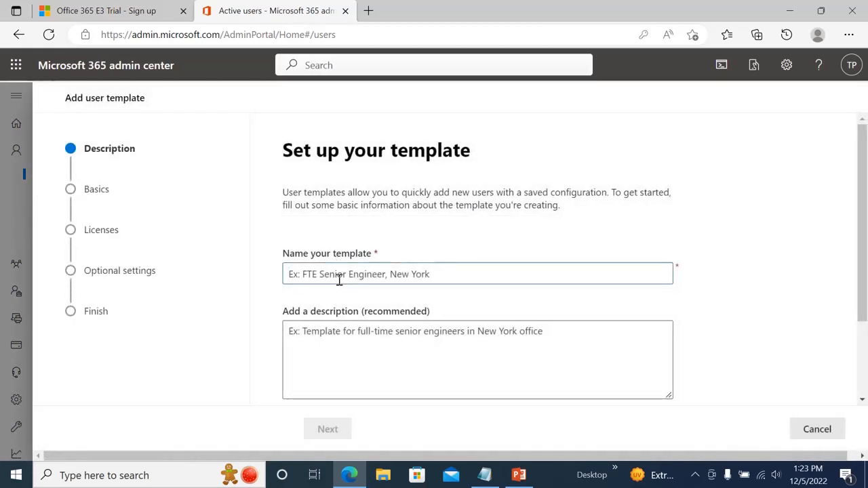
text(admin )
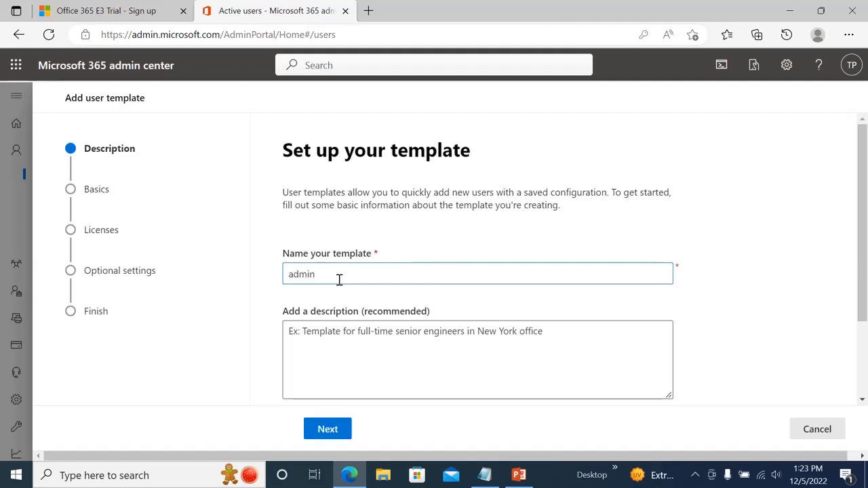
text(user)
click(341, 334)
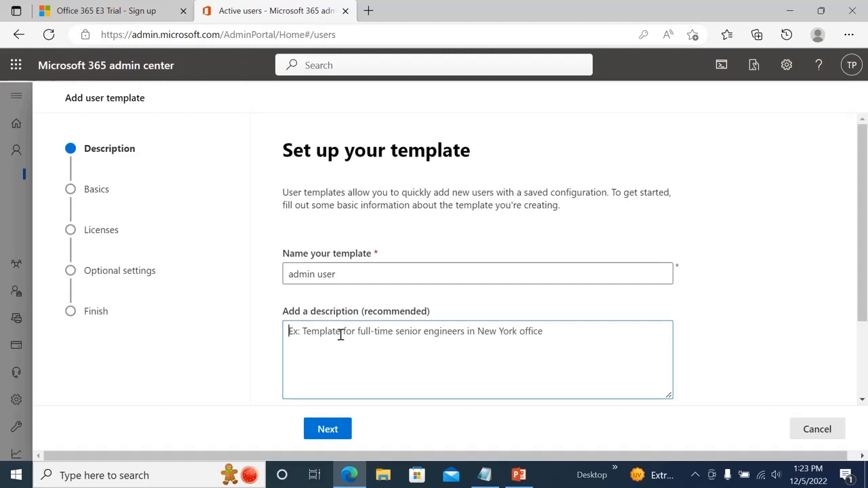
text(Temple)
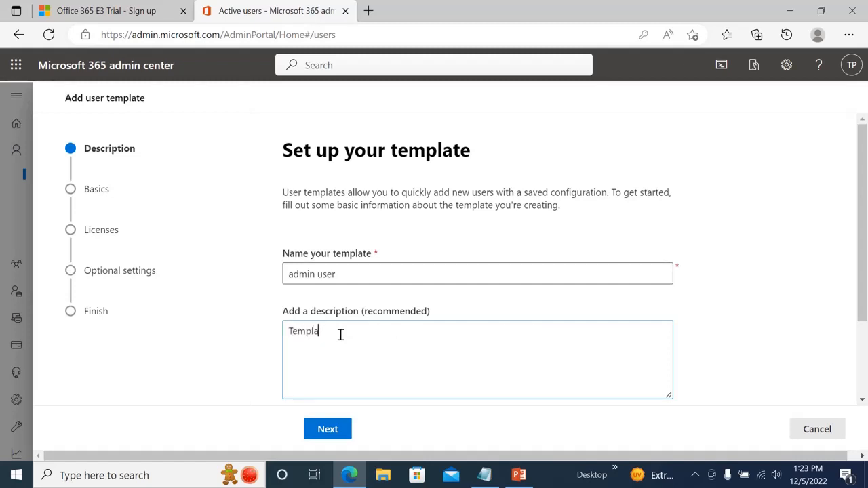
text(te for administrator user working in)
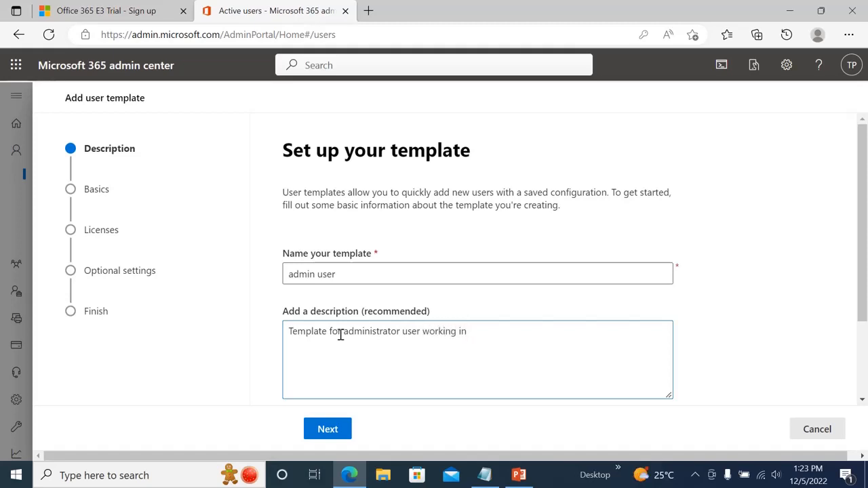
text( Brisbane.)
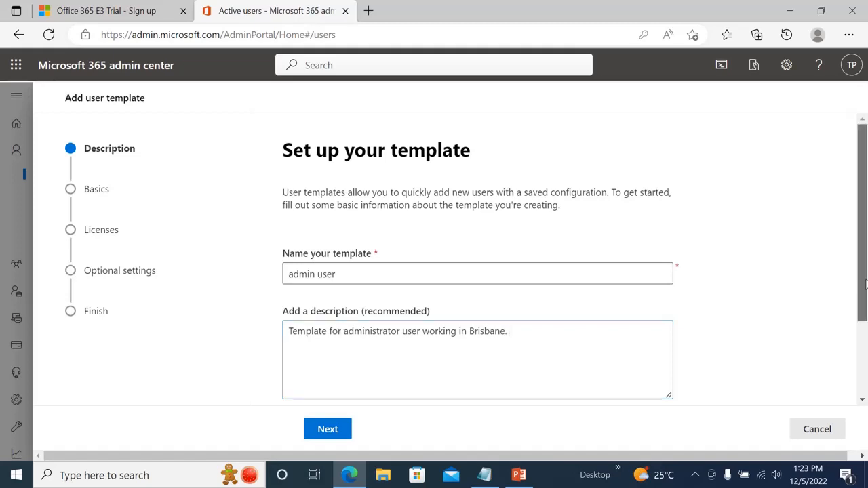
drag(858, 287, 864, 361)
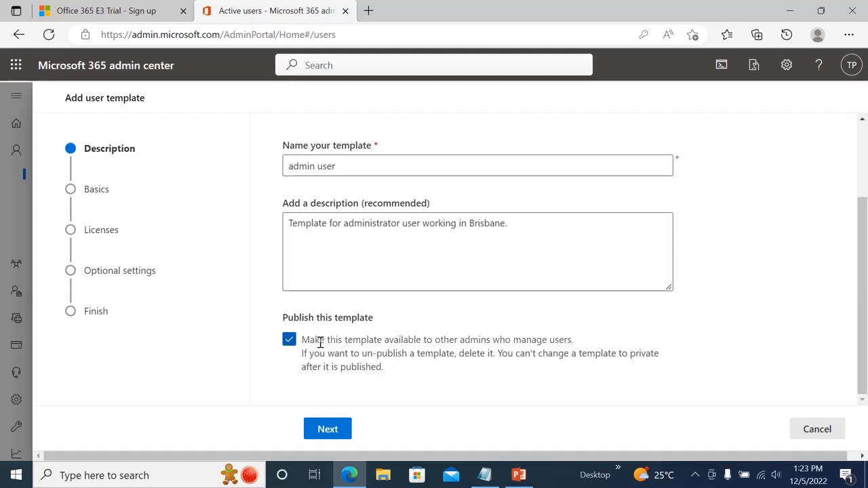
- Move to the Basics step and confirm the domain is techPoint27.onmicrosoft.com
click(332, 432)
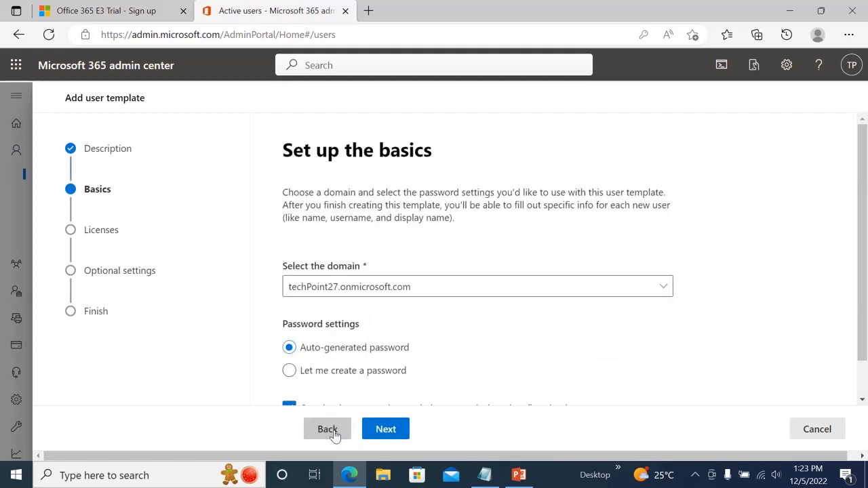
drag(862, 297, 864, 328)
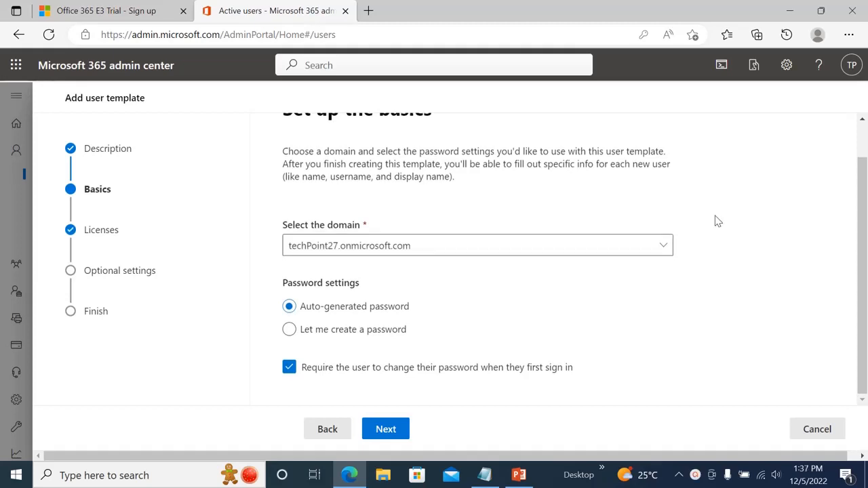
click(664, 249)
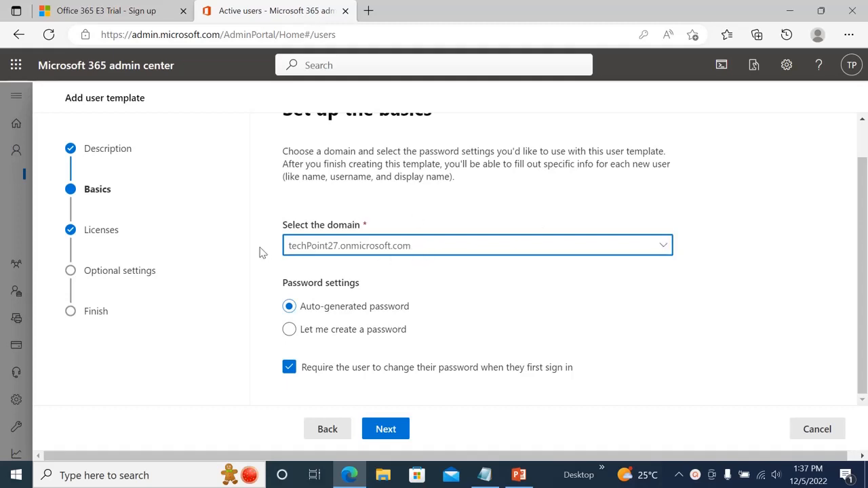
click(865, 248)
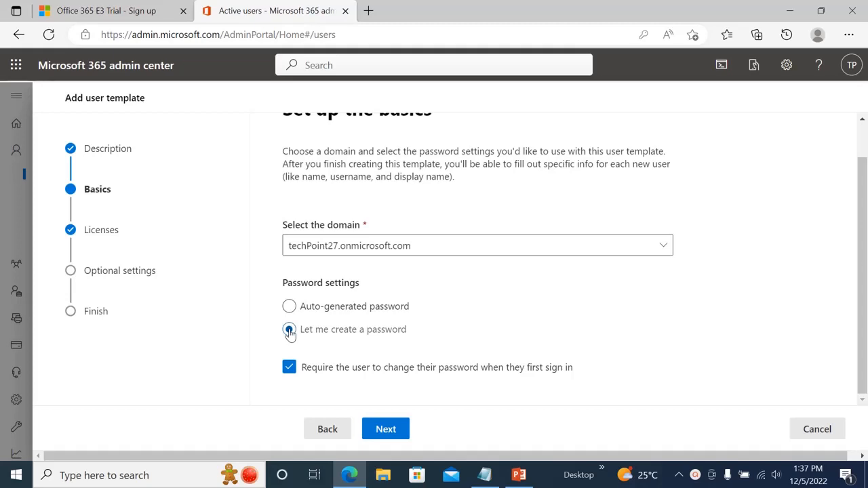
- Keep auto-generated passwords with a forced change at first sign-in, and go to licences
click(289, 330)
drag(863, 247, 864, 297)
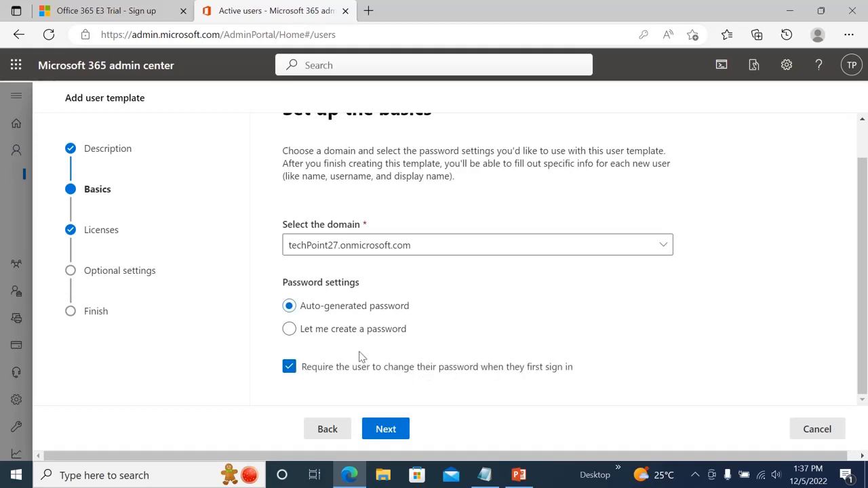
click(290, 368)
click(289, 368)
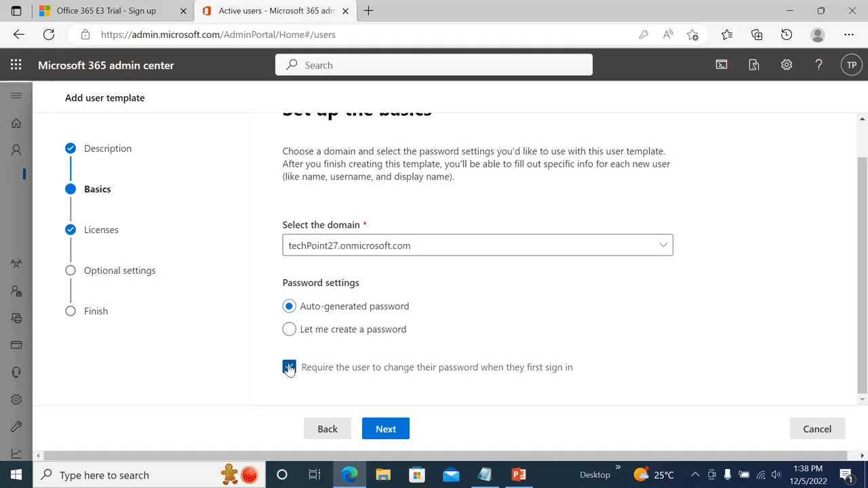
click(384, 433)
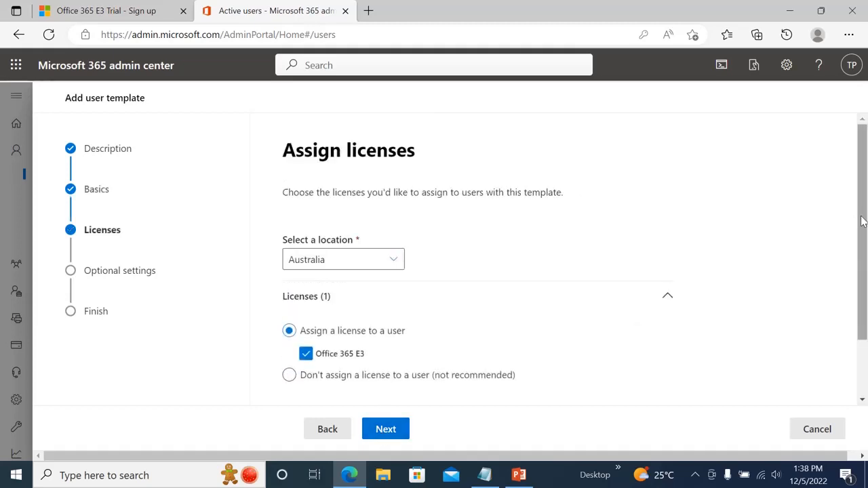
- Keep location Australia with the Office 365 E3 licence and continue to Optional settings
scroll(863, 234, down, 1)
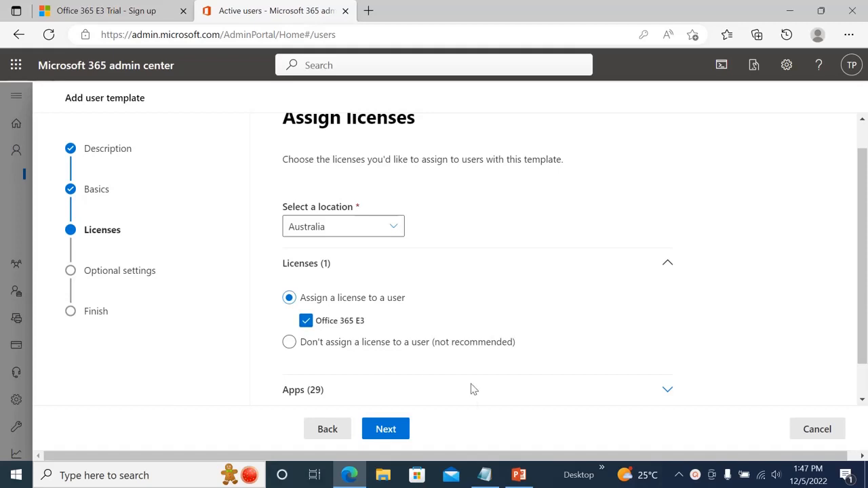
click(386, 430)
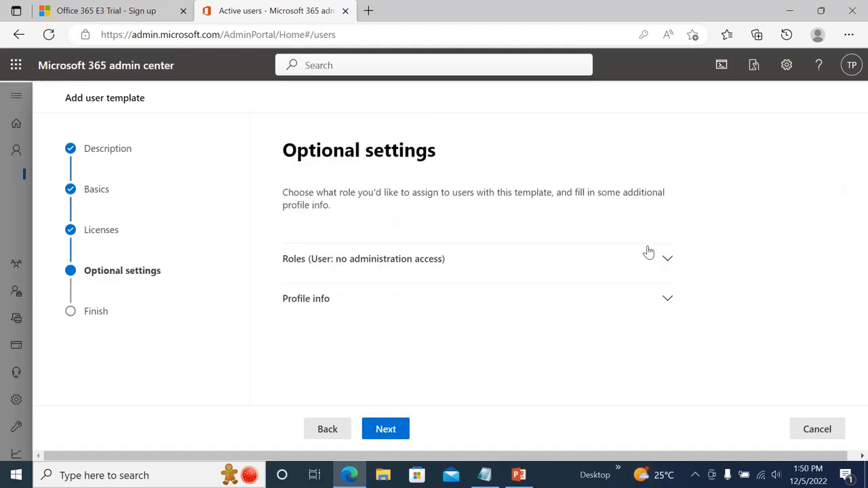
- Give template users admin center access with the User Administrator role, then reach the review page
click(664, 259)
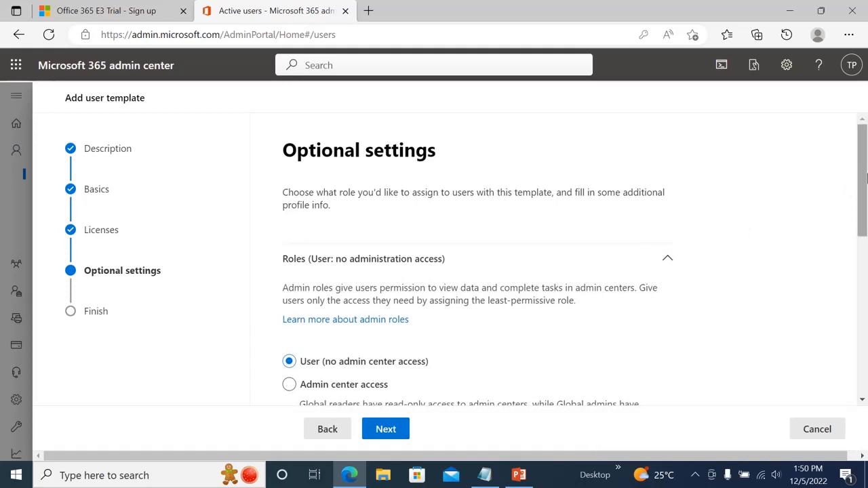
drag(866, 178, 866, 243)
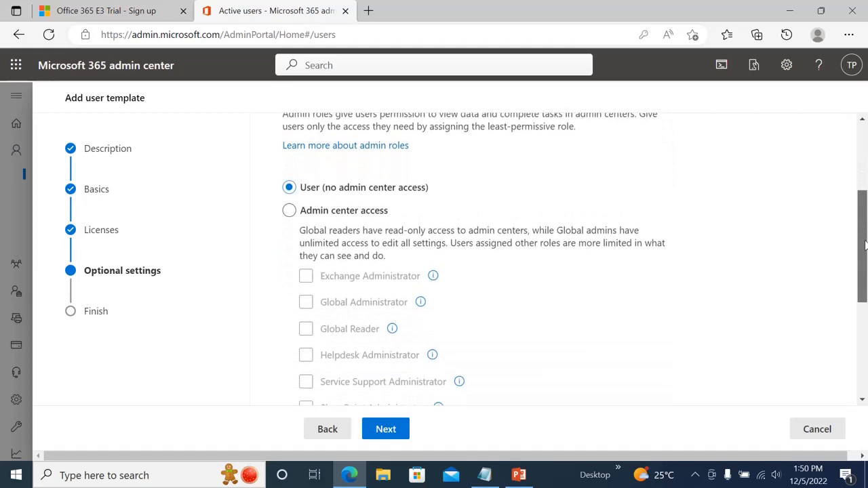
click(291, 211)
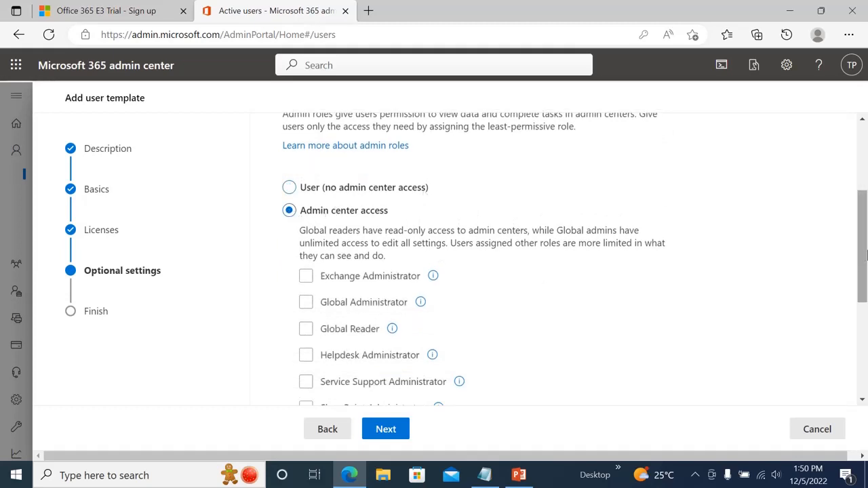
drag(865, 255, 865, 327)
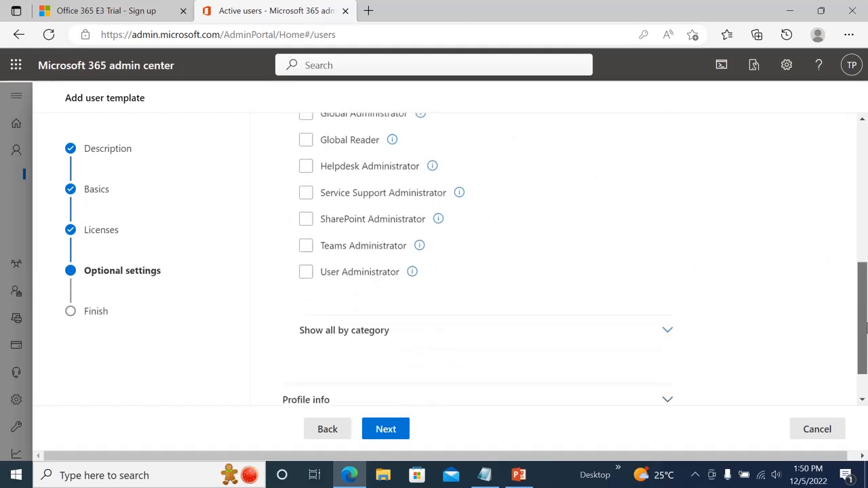
click(303, 271)
drag(864, 335, 865, 353)
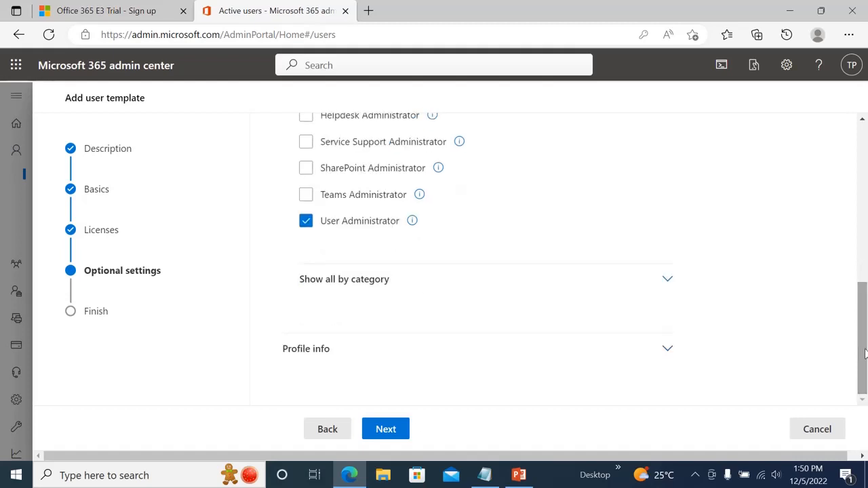
click(387, 430)
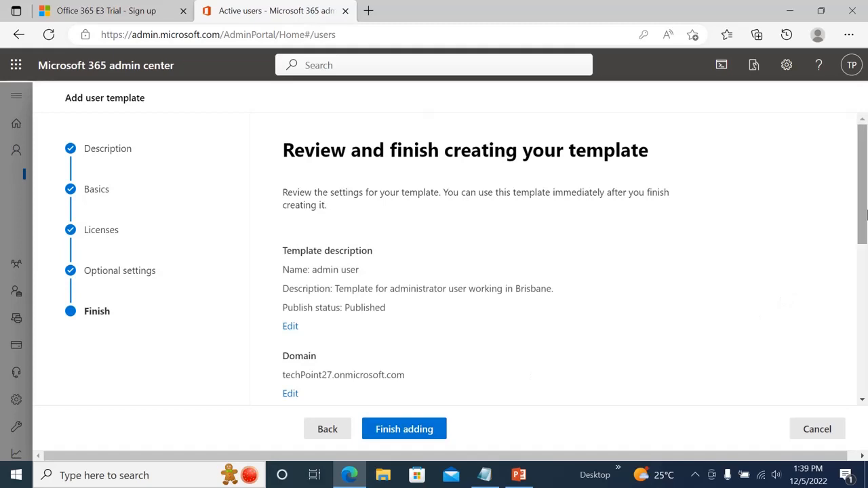
- Review the template summary, including the techPoint27.onmicrosoft.com domain, and save the admin user template
drag(866, 215, 866, 249)
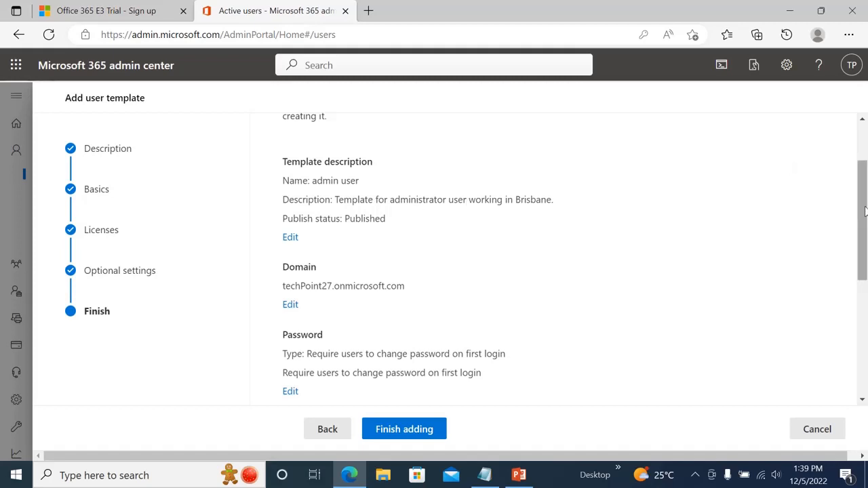
scroll(865, 218, down, 1)
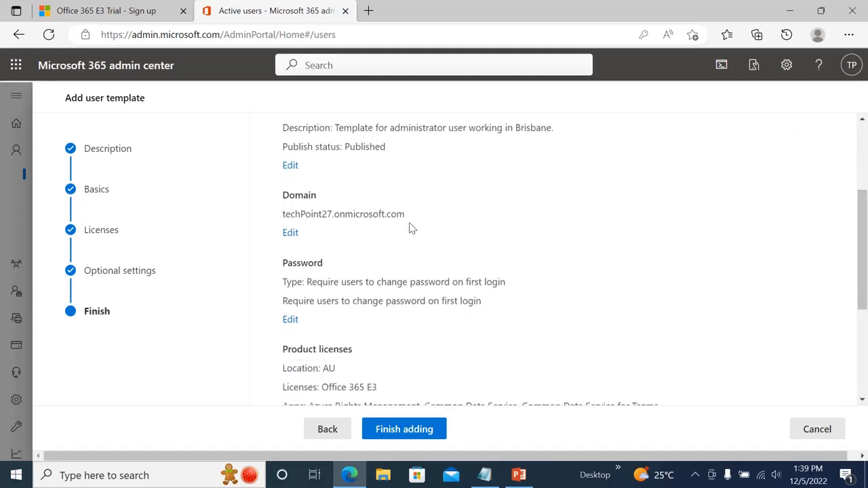
drag(410, 229, 260, 219)
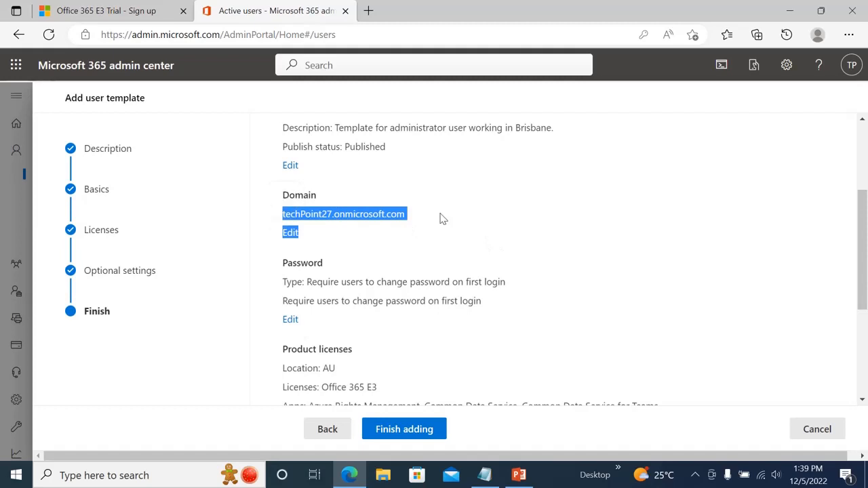
scroll(865, 247, down, 1)
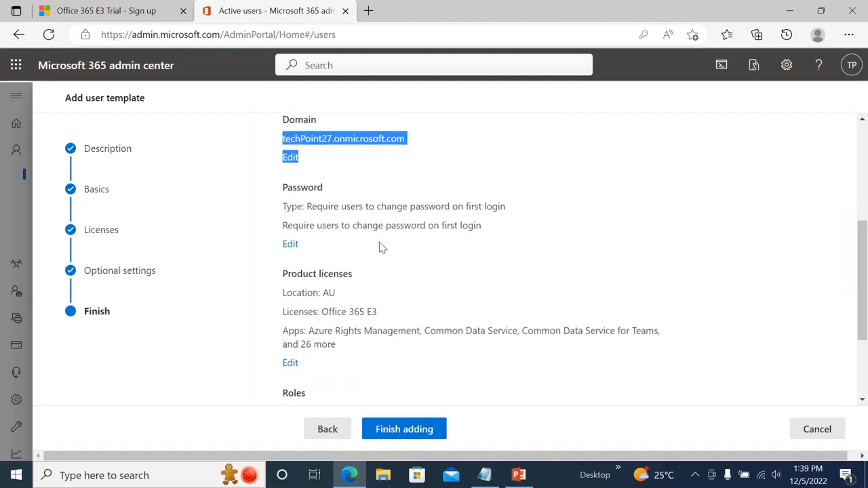
click(284, 197)
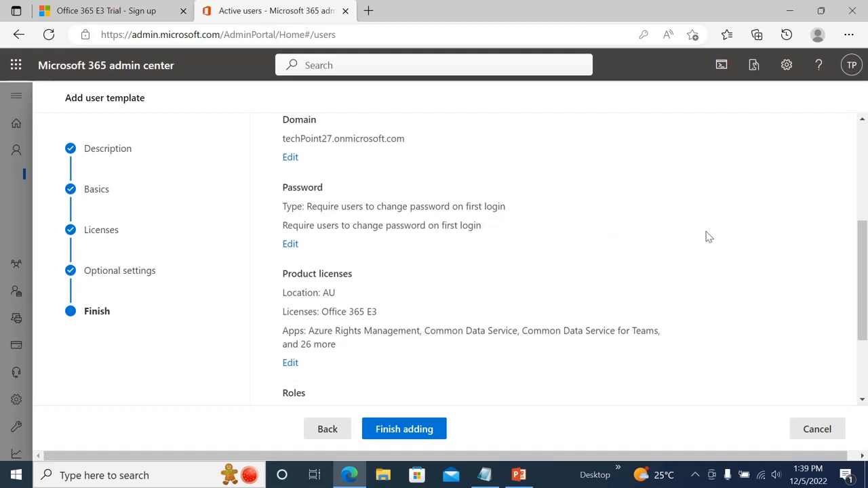
drag(861, 244, 866, 273)
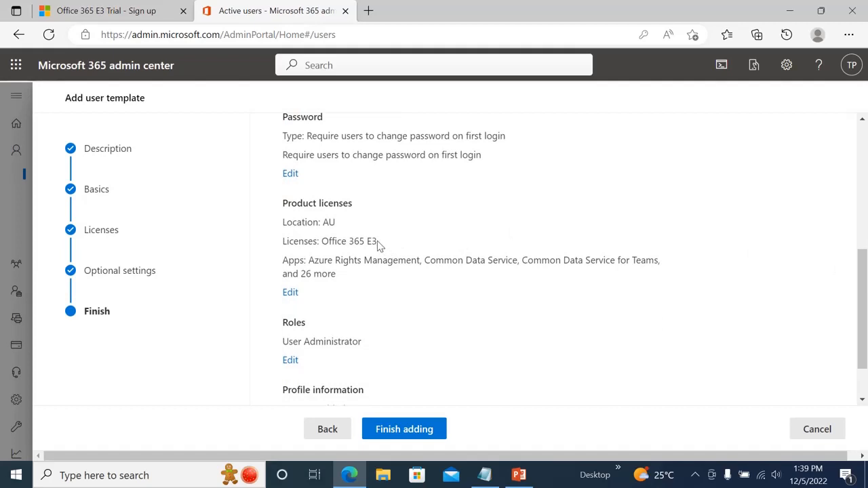
drag(378, 244, 328, 236)
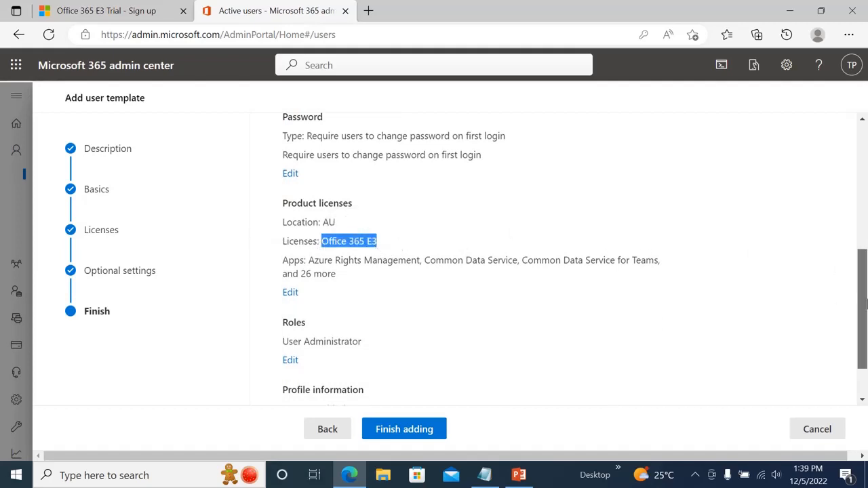
drag(863, 308, 865, 332)
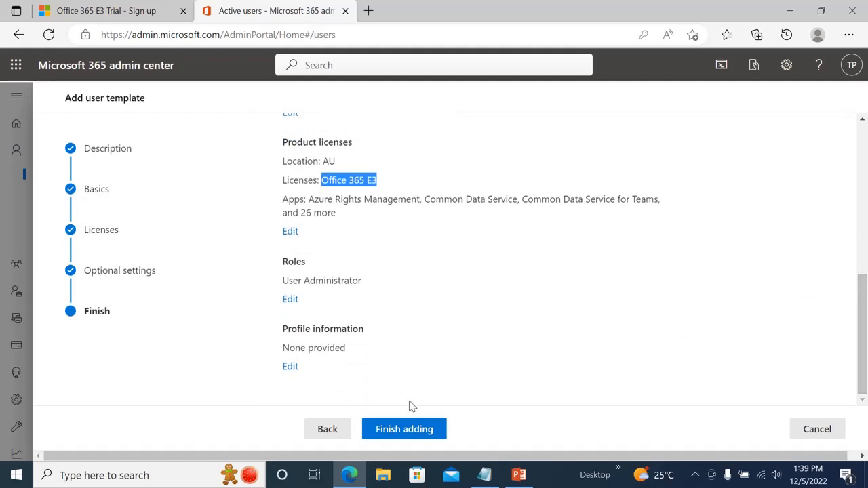
click(400, 430)
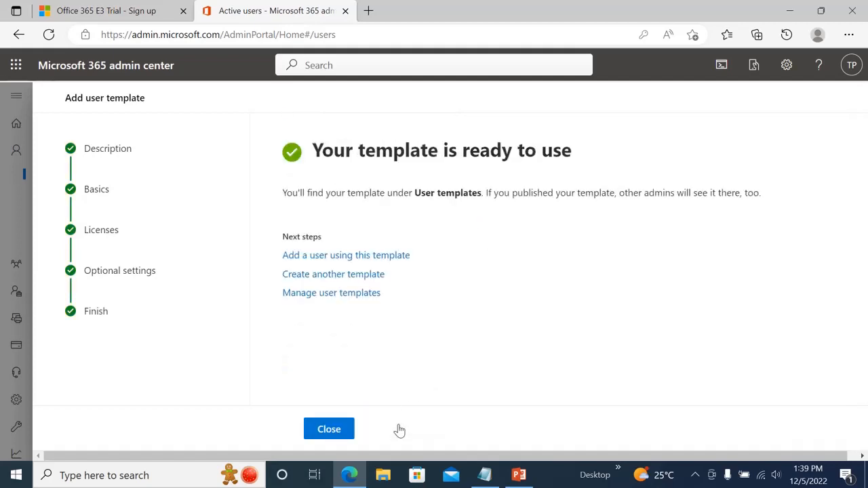
- Close the finished wizard and start a new user from the 'admin user' template
click(333, 427)
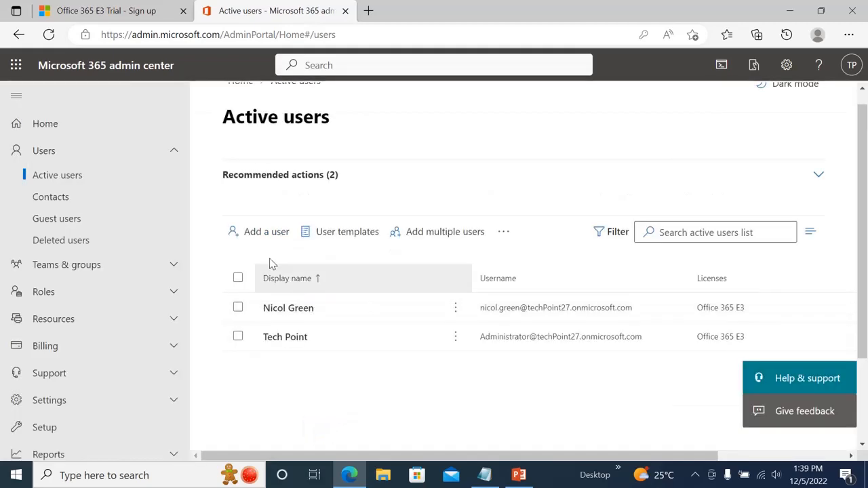
click(345, 235)
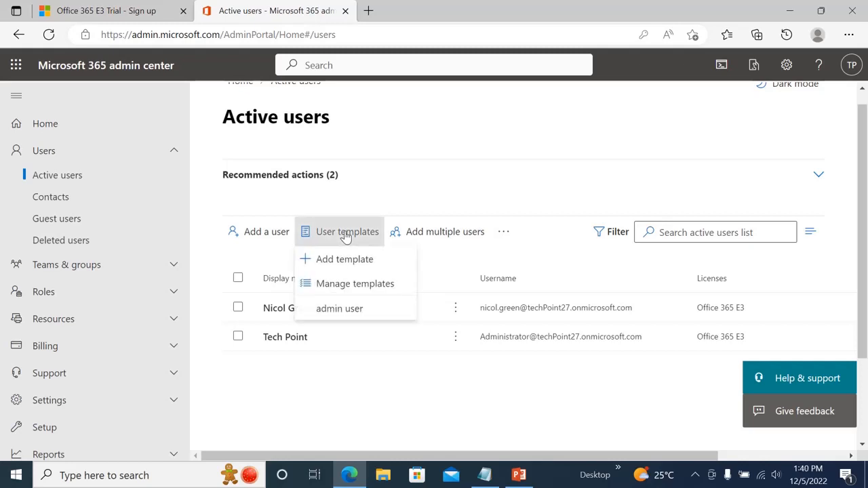
click(337, 308)
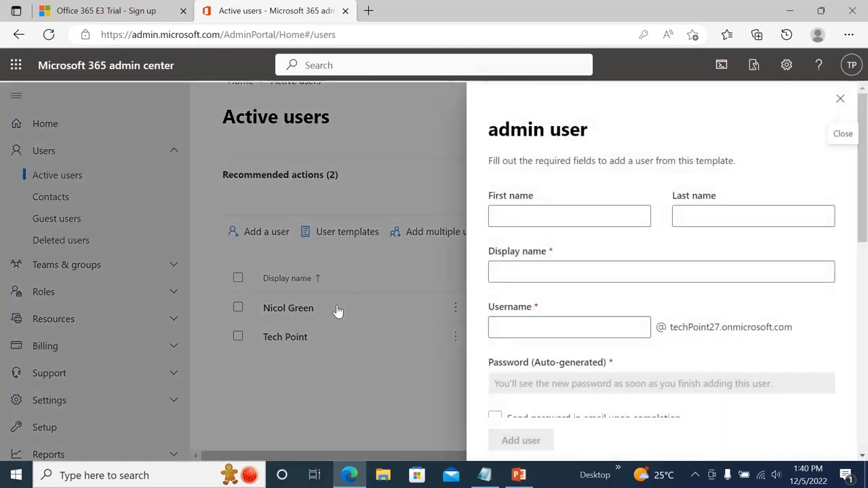
- Enter the new user's first name, last name and username
click(519, 215)
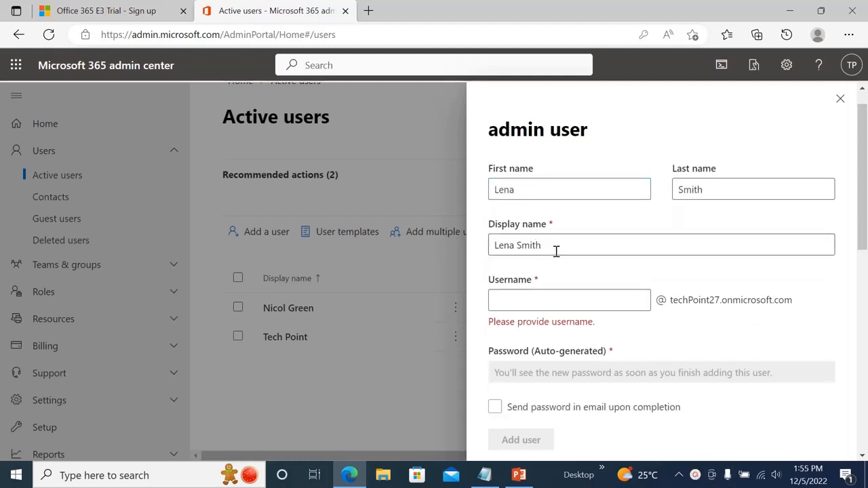
click(526, 296)
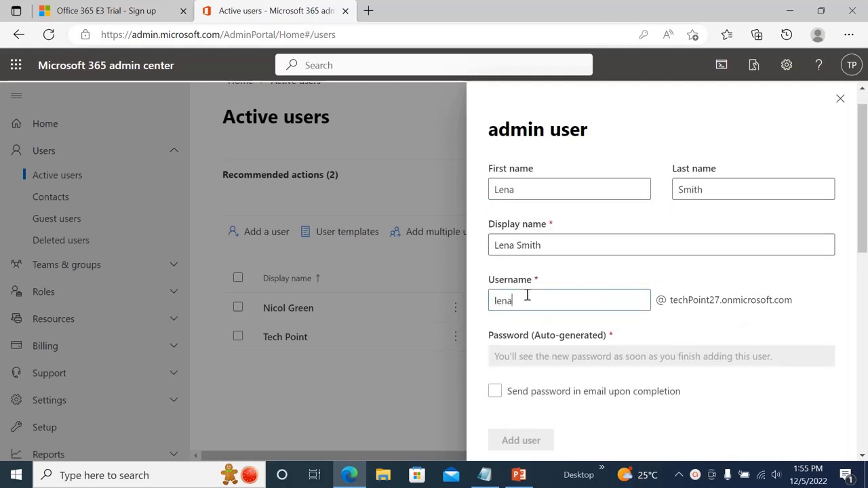
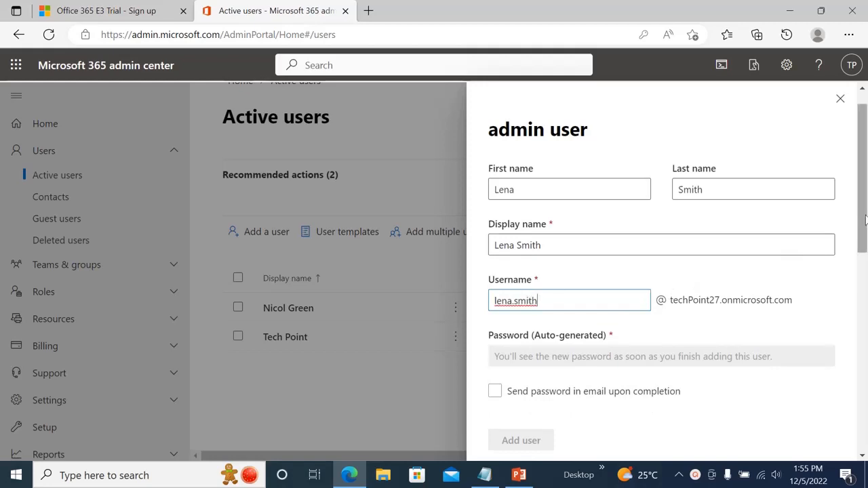
- Leave 'Send password in email' unchecked and scroll through the template details
drag(862, 226, 866, 251)
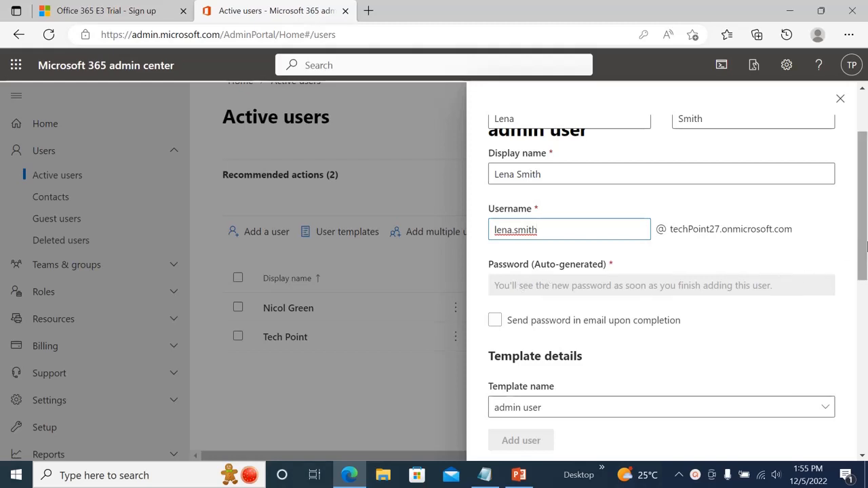
drag(863, 250, 864, 258)
click(497, 288)
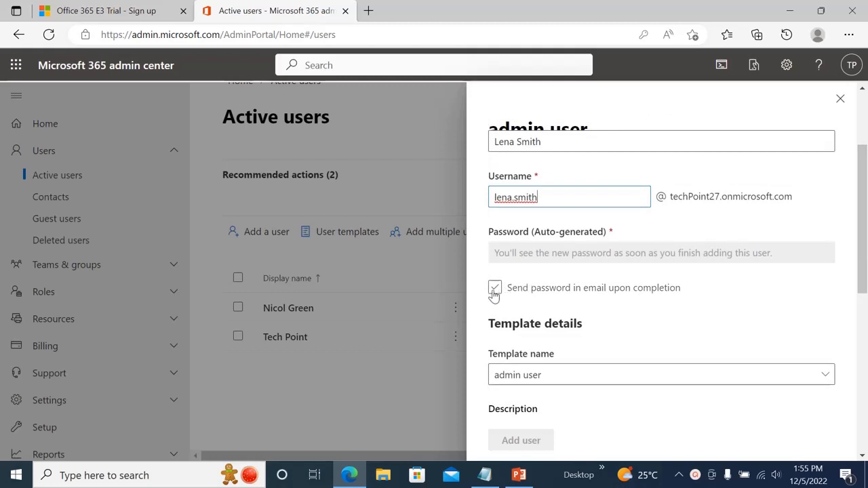
click(494, 291)
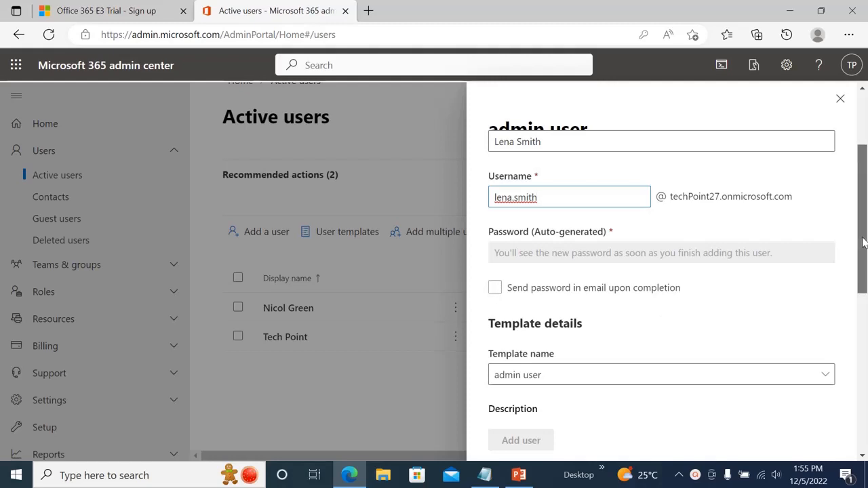
drag(863, 244, 863, 254)
scroll(862, 254, down, 1)
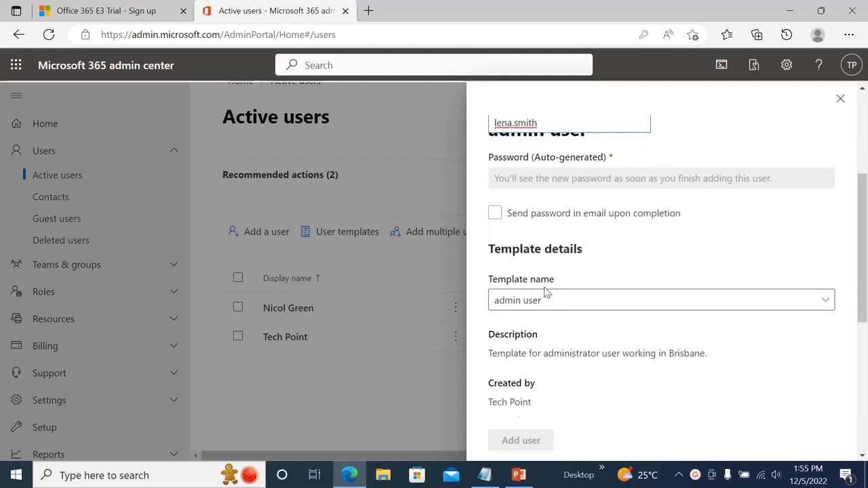
scroll(865, 283, down, 1)
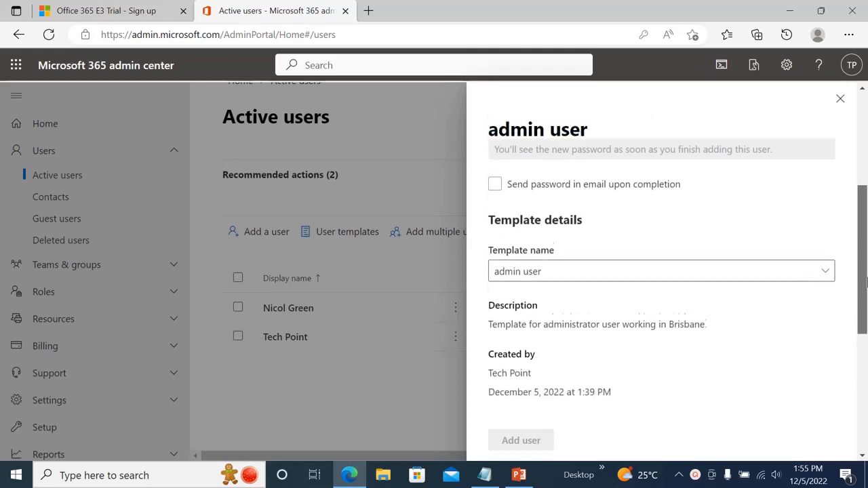
drag(865, 283, 864, 379)
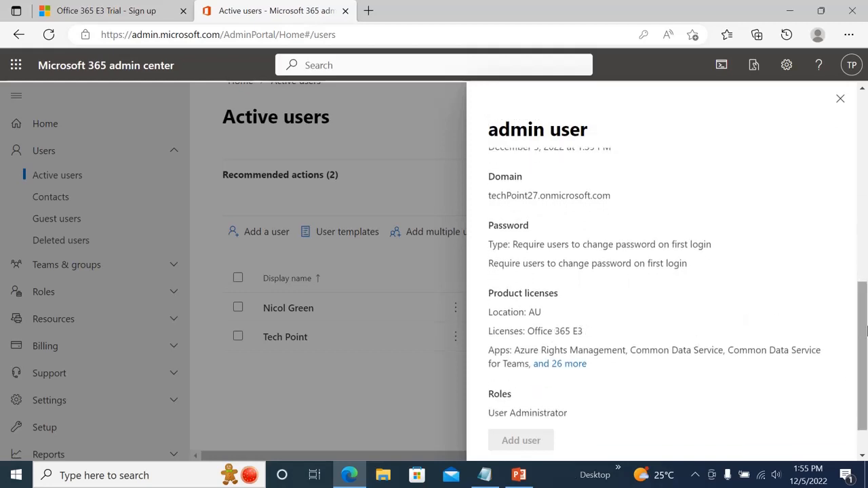
drag(866, 330, 865, 337)
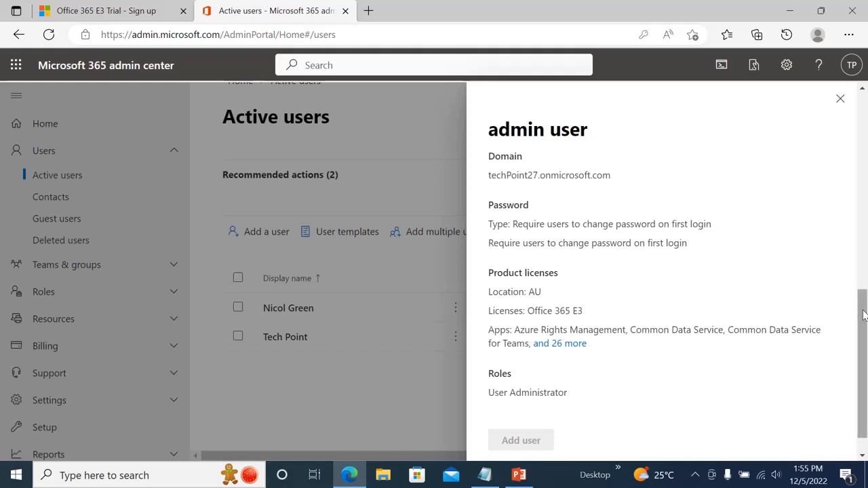
drag(863, 314, 864, 326)
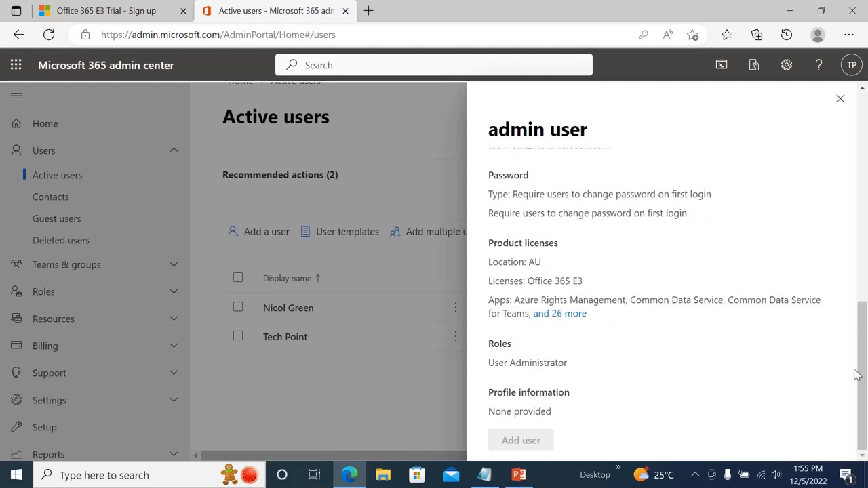
mouse_move(858, 374)
mouse_down()
mouse_move(865, 197)
mouse_move(865, 387)
mouse_up()
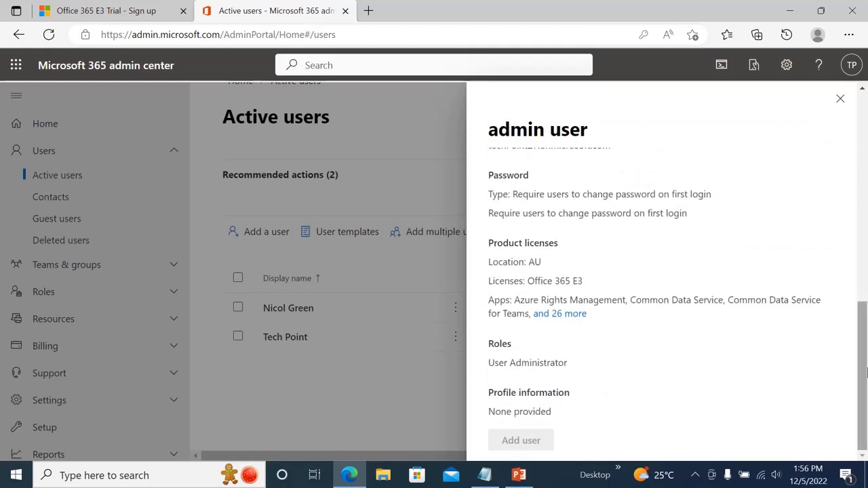
drag(864, 376, 865, 191)
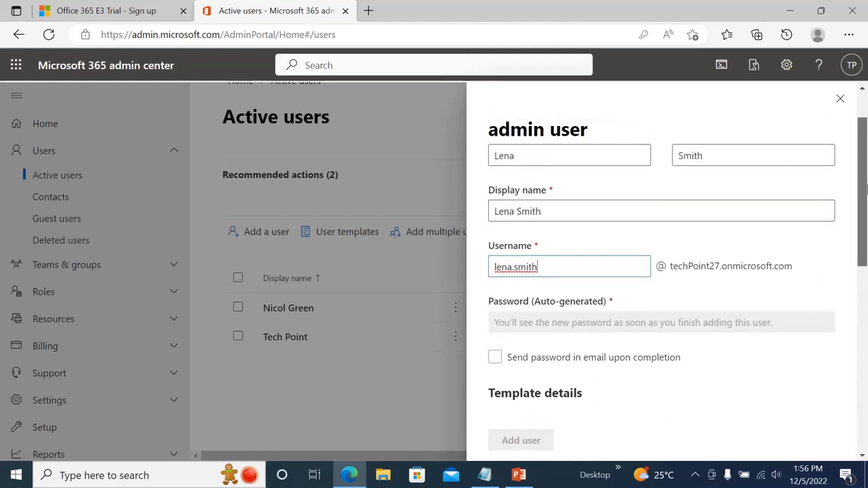
- Correct the username spelling so it starts with a lowercase 'l'
click(519, 267)
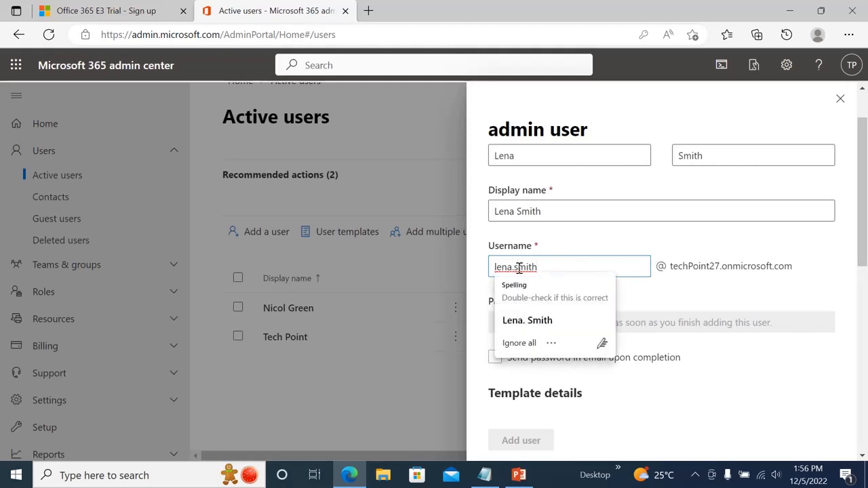
click(515, 320)
click(500, 268)
key(BackSpace)
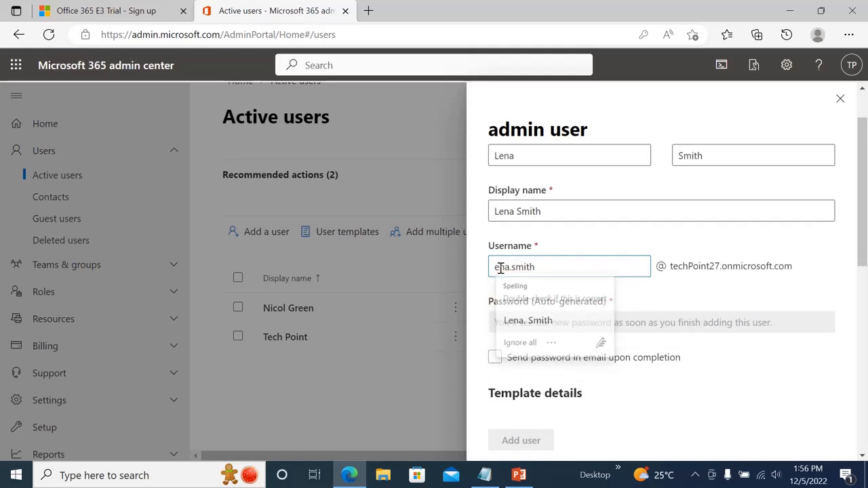
text(l)
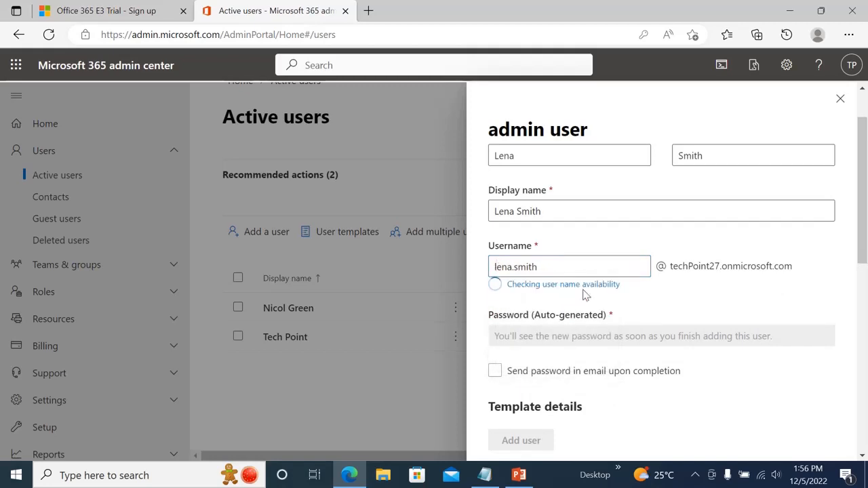
drag(866, 213, 863, 369)
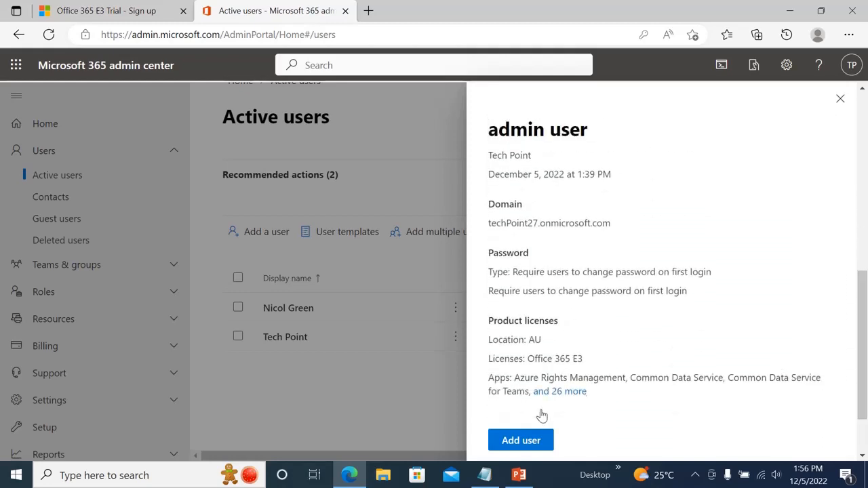
- Add the user, copy the generated password, and close the confirmation panel
click(520, 440)
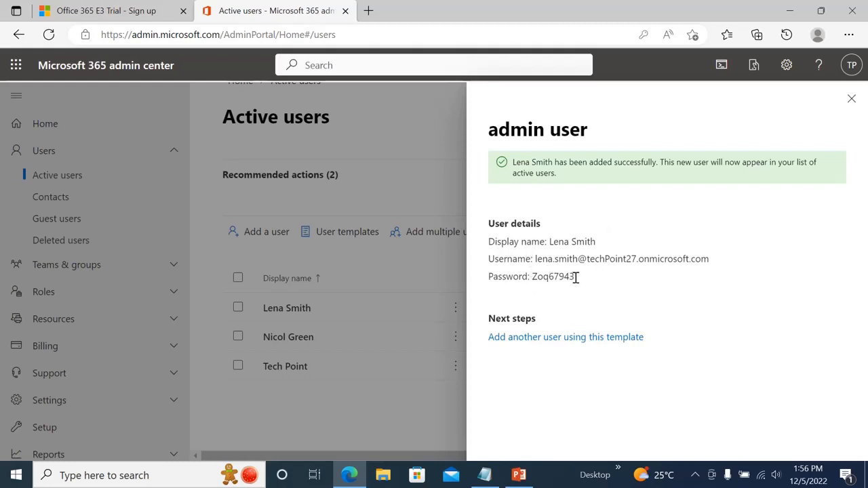
drag(578, 282, 534, 280)
key(ctrl+c)
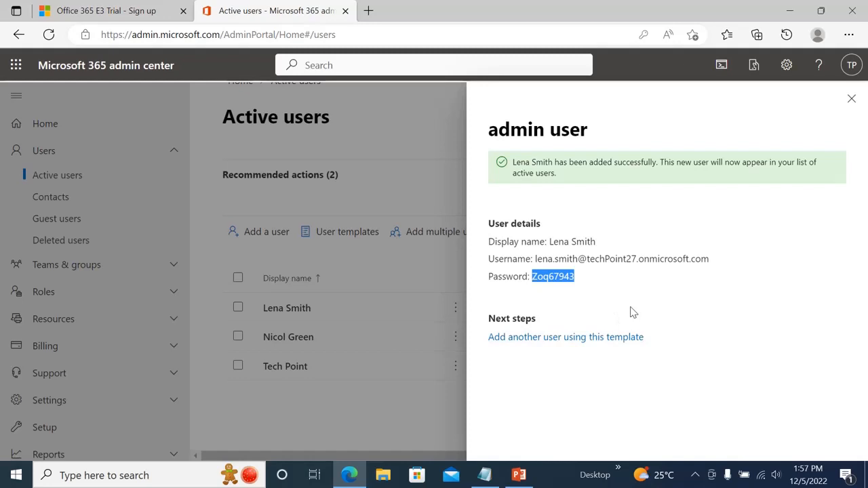
click(850, 101)
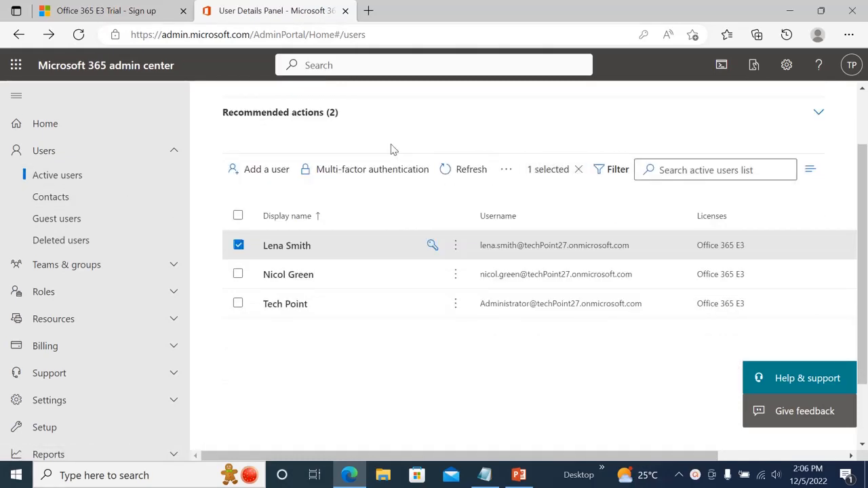
- Open the new user's details and leave Block sign-in without blocking her account
click(280, 246)
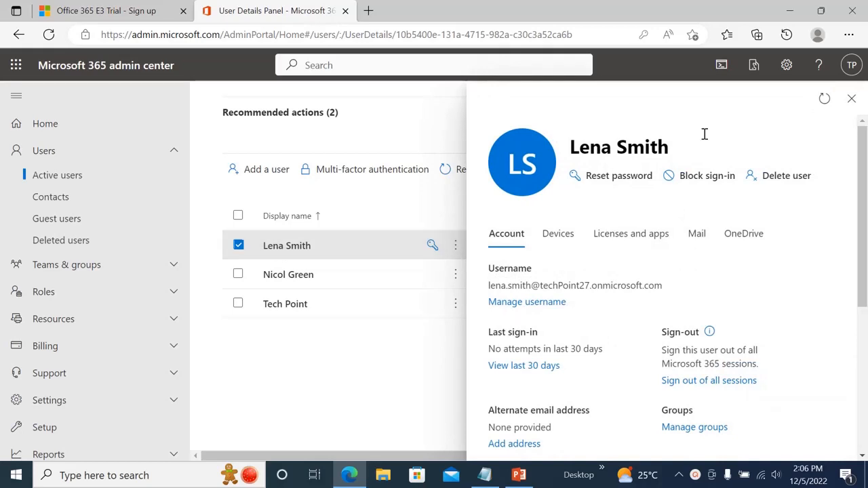
mouse_move(866, 141)
mouse_down()
mouse_move(865, 160)
mouse_move(866, 145)
mouse_up()
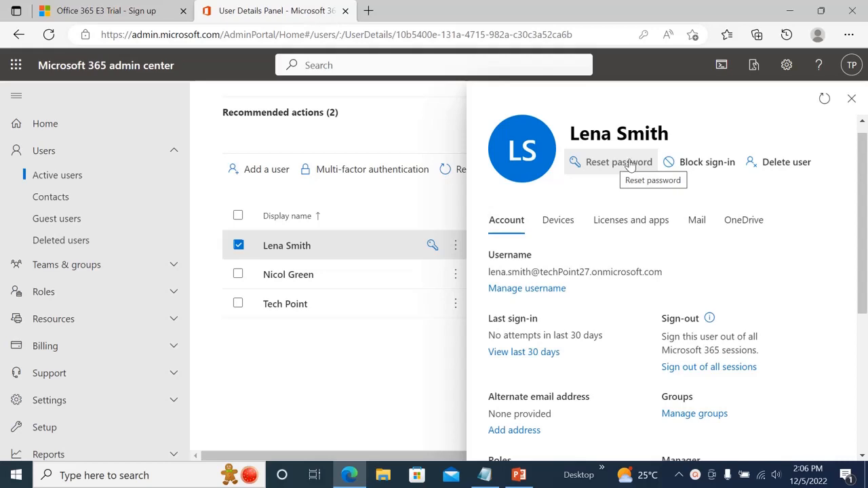
click(689, 167)
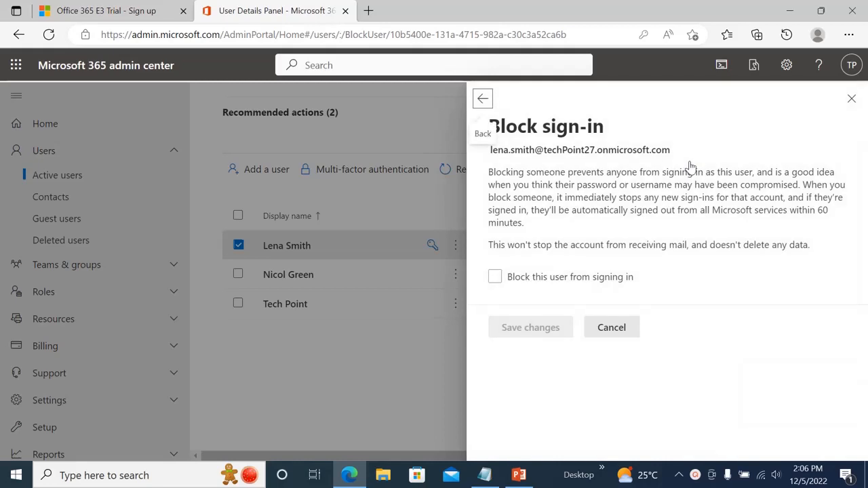
click(495, 278)
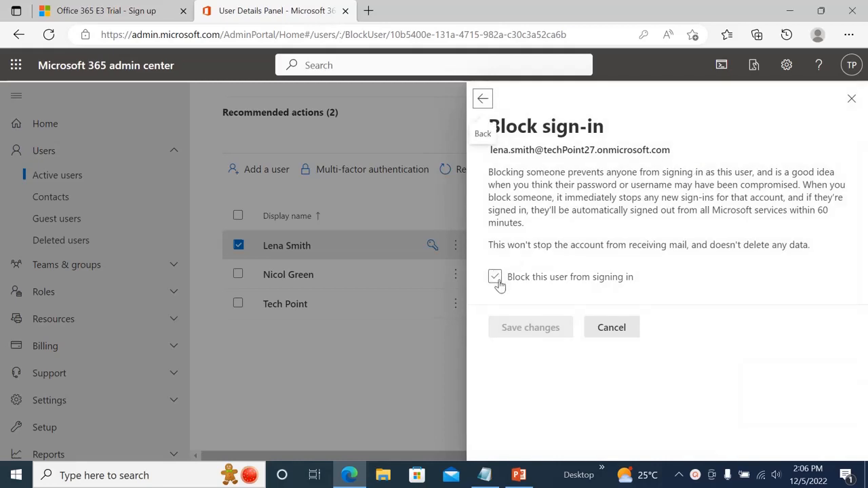
click(482, 101)
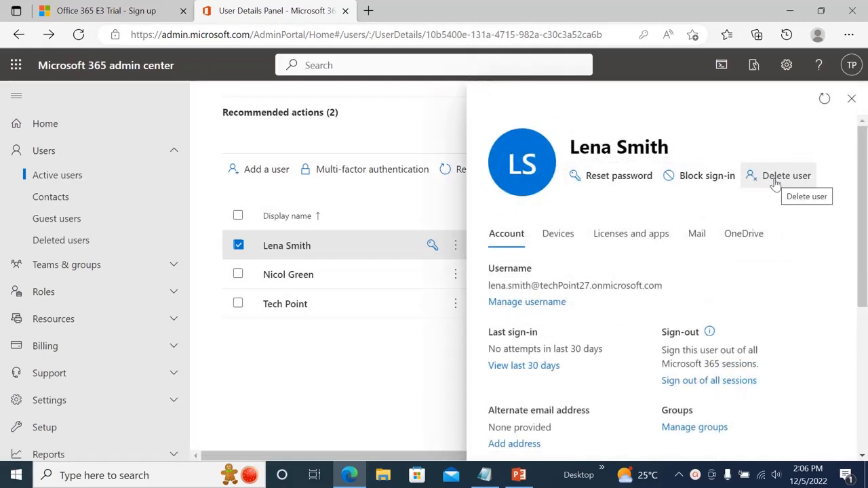
- Cancel deleting the user and view her Manage groups page, which lists no memberships
click(775, 180)
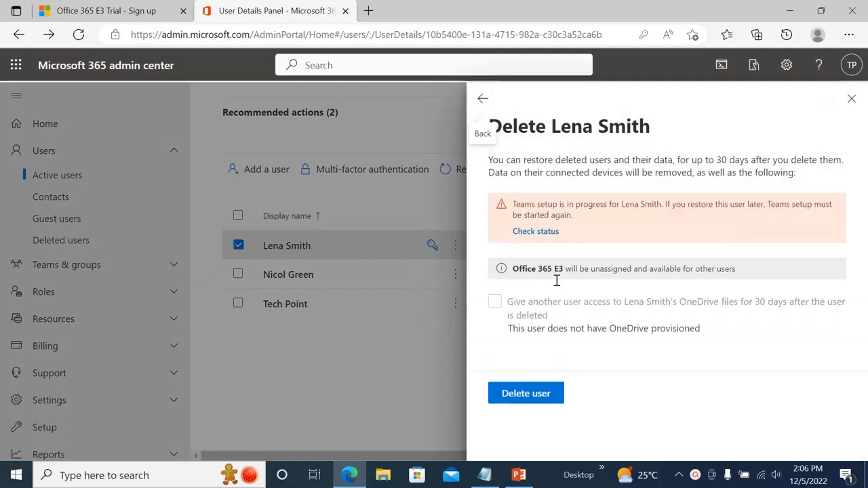
click(539, 400)
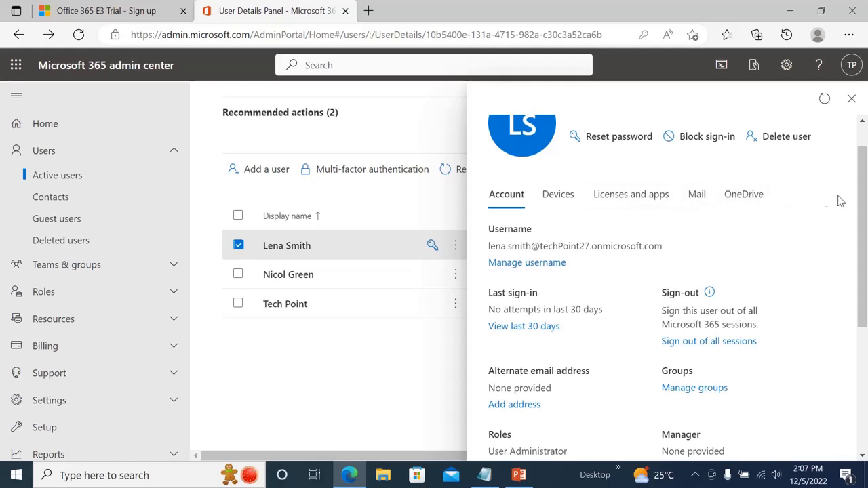
drag(865, 203, 866, 267)
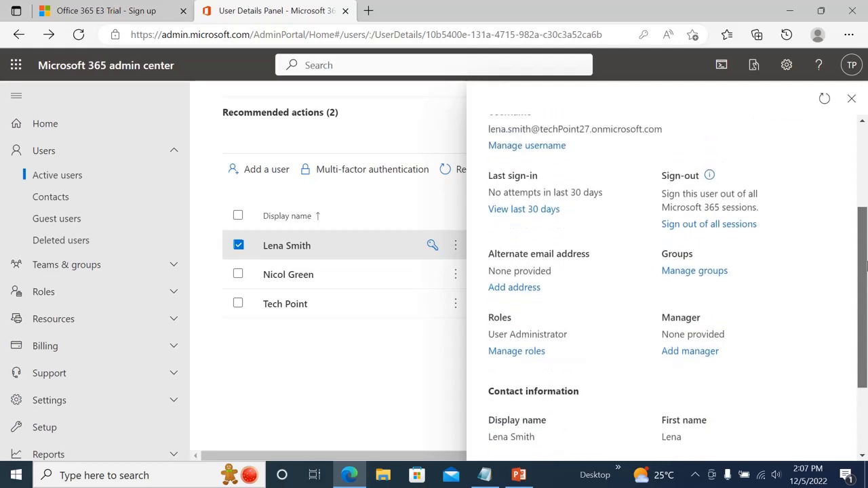
click(669, 273)
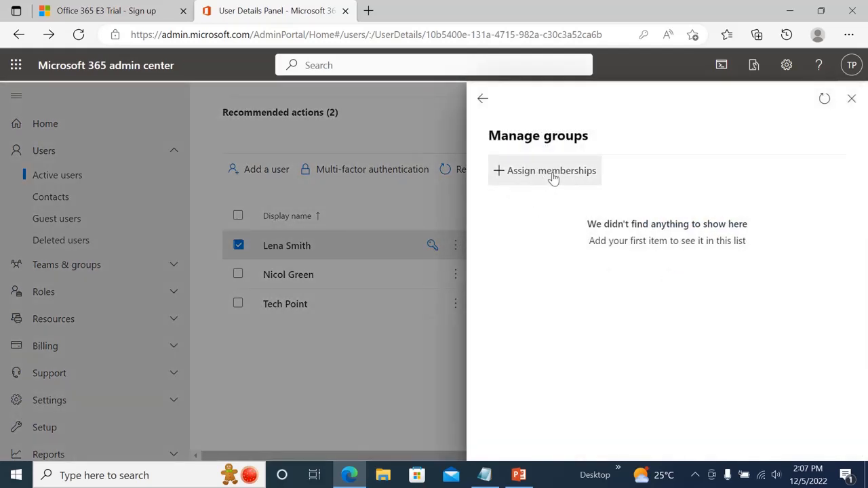
- Return from Manage groups, scroll the user's details, and close the panel
click(482, 100)
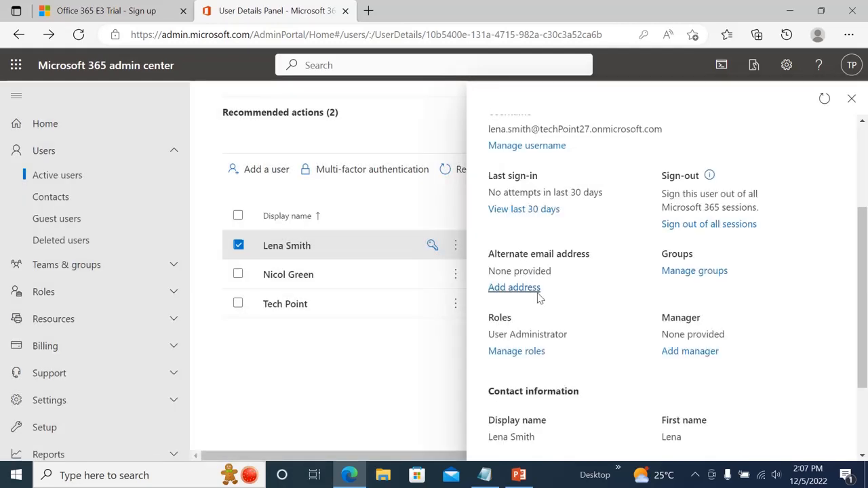
drag(862, 255, 862, 276)
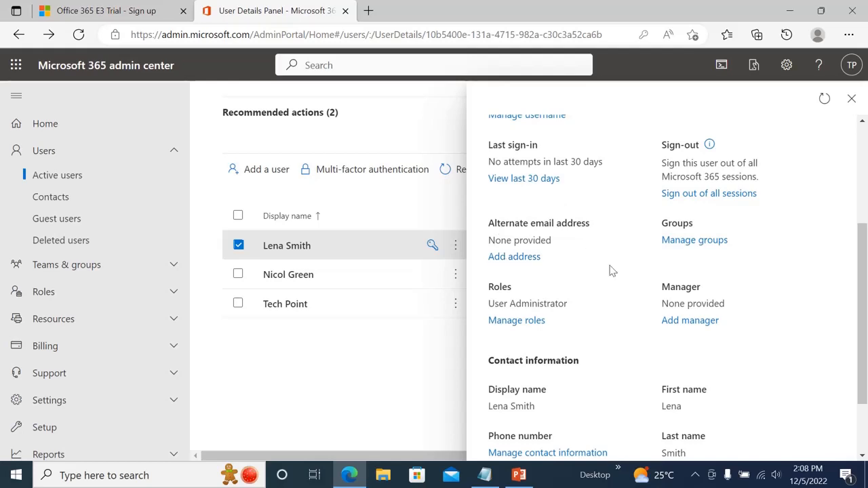
scroll(847, 278, down, 2)
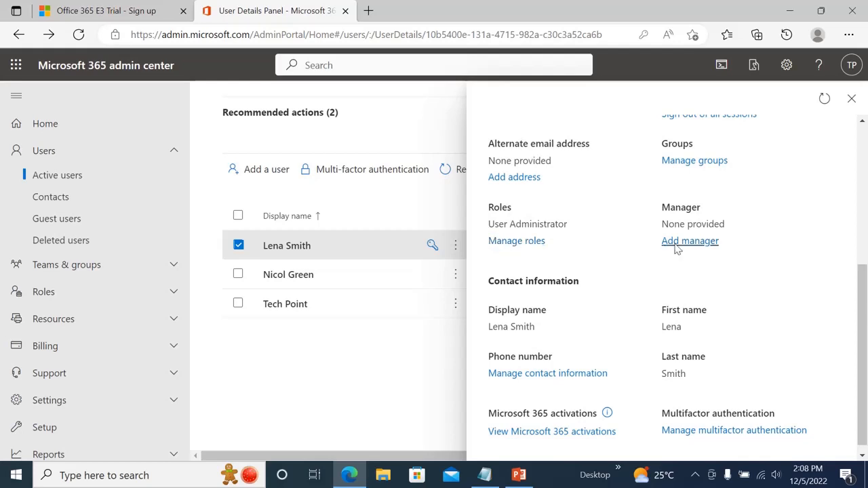
scroll(865, 324, down, 1)
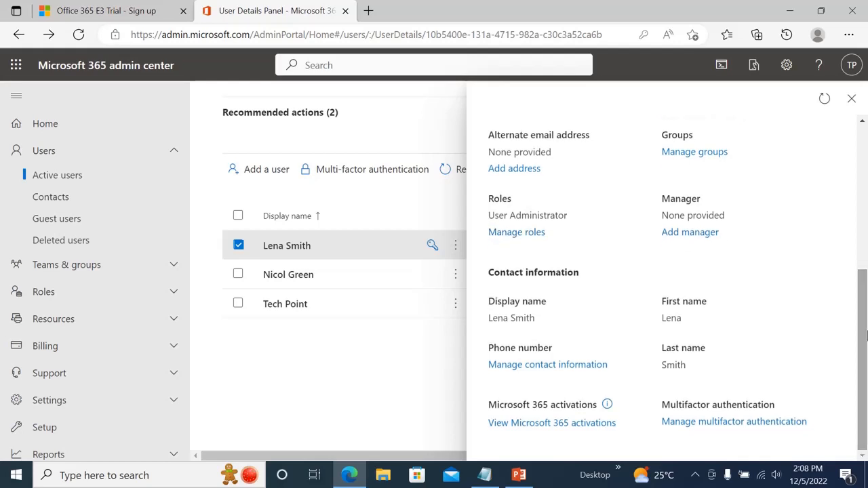
scroll(864, 293, up, 5)
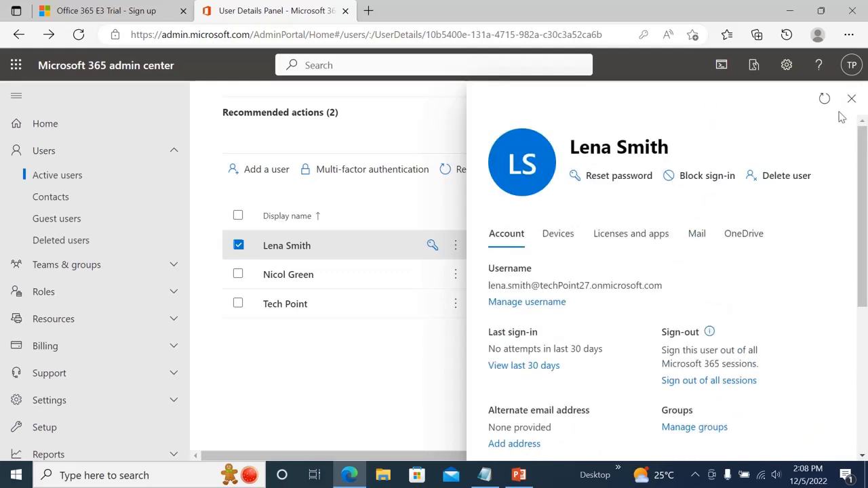
click(851, 99)
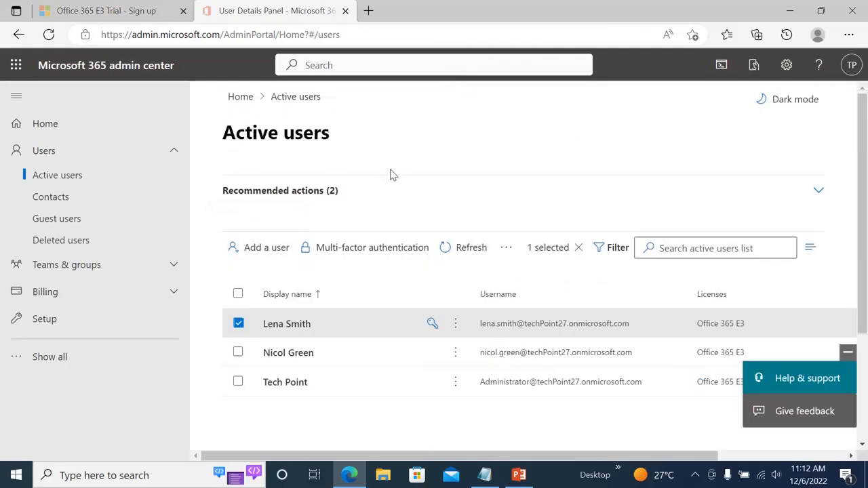
- Reopen the user, select her username, and open a new browser tab
click(296, 325)
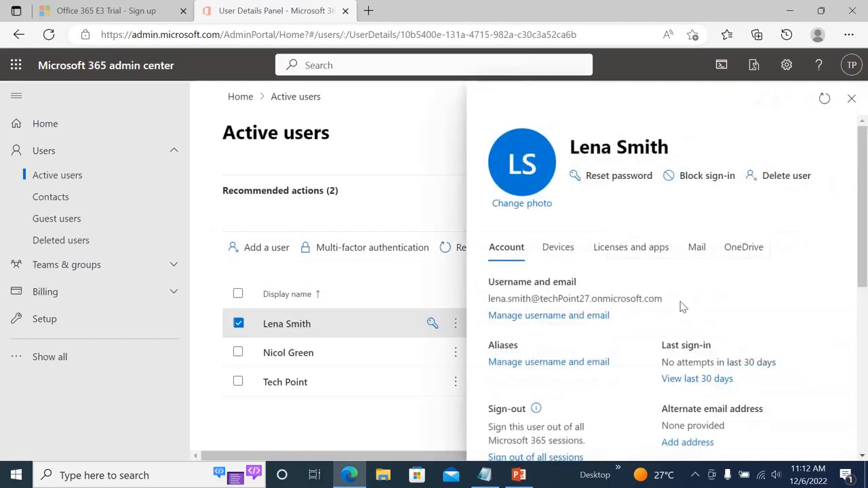
drag(671, 303, 489, 305)
key(ctrl+c)
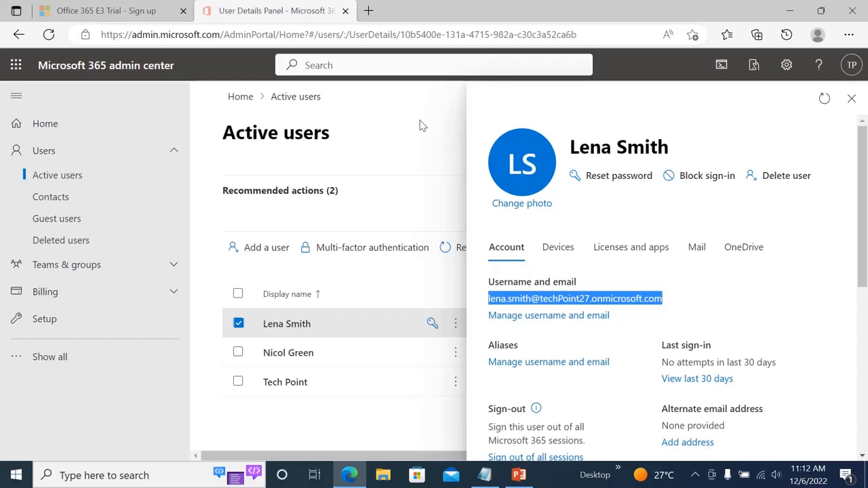
click(368, 11)
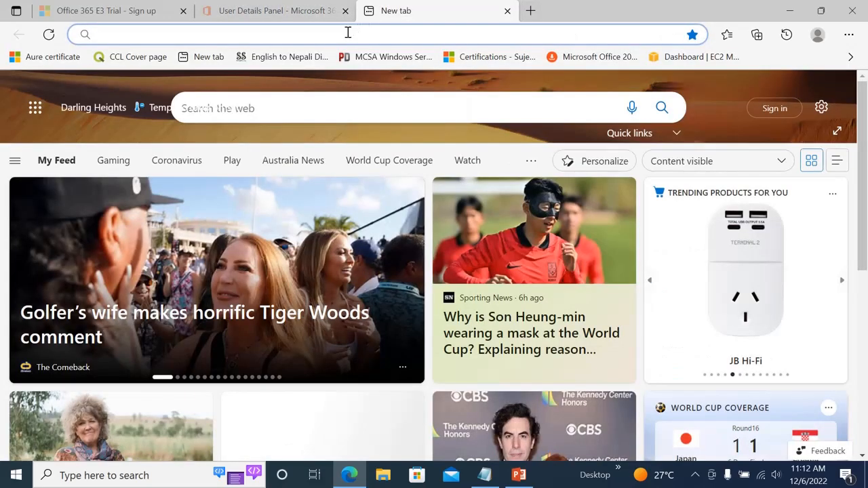
click(347, 32)
text(www.)
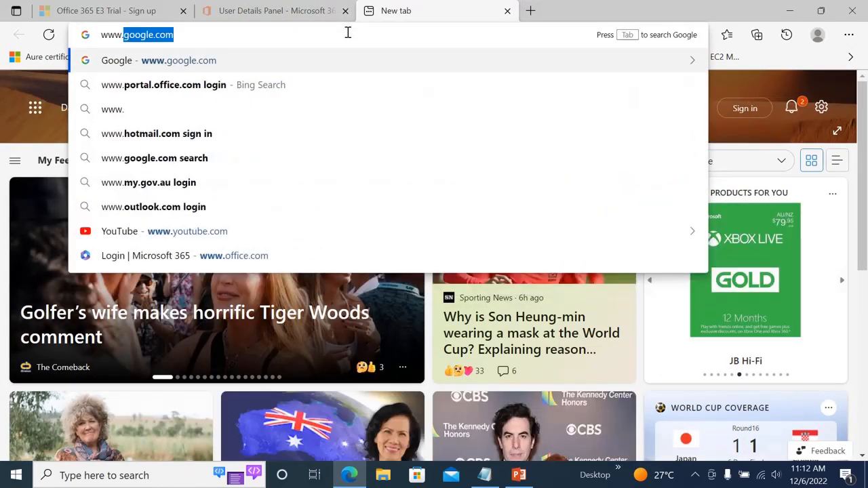
text(office.ocm)
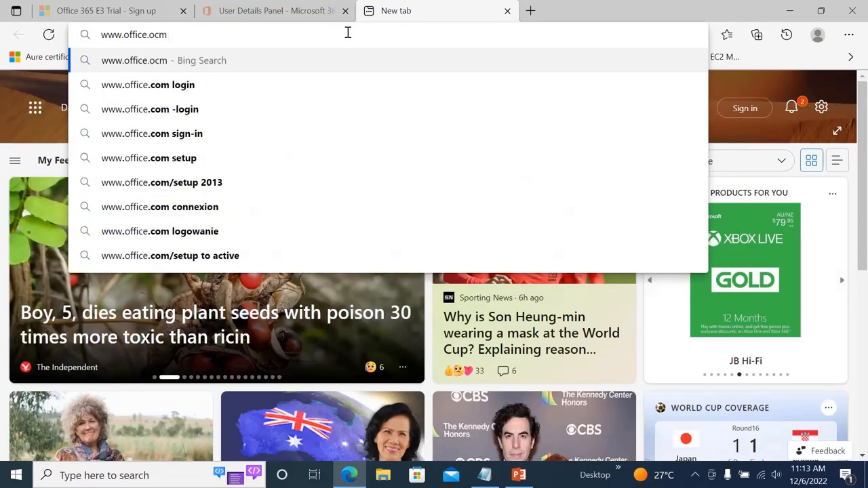
key(BackSpace)
key(BackSpace)
key(BackSpace)
text(com)
key(Return)
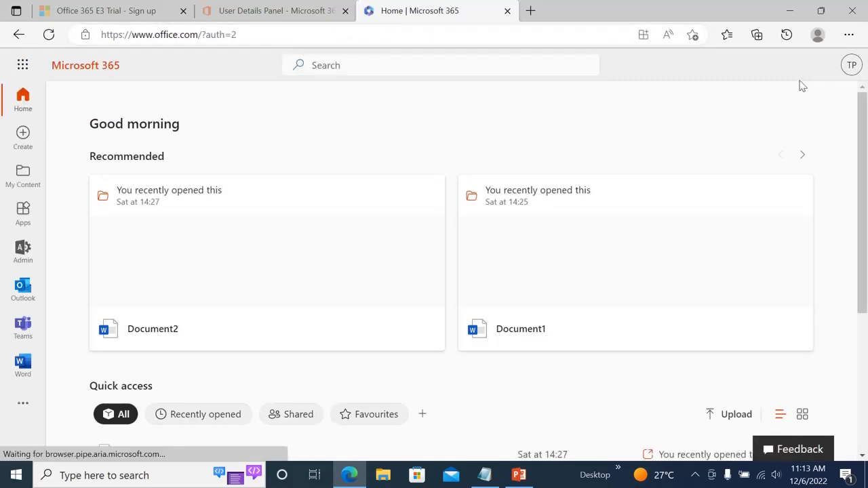
- Switch to signing in with another account and submit the new user's pasted username
click(852, 66)
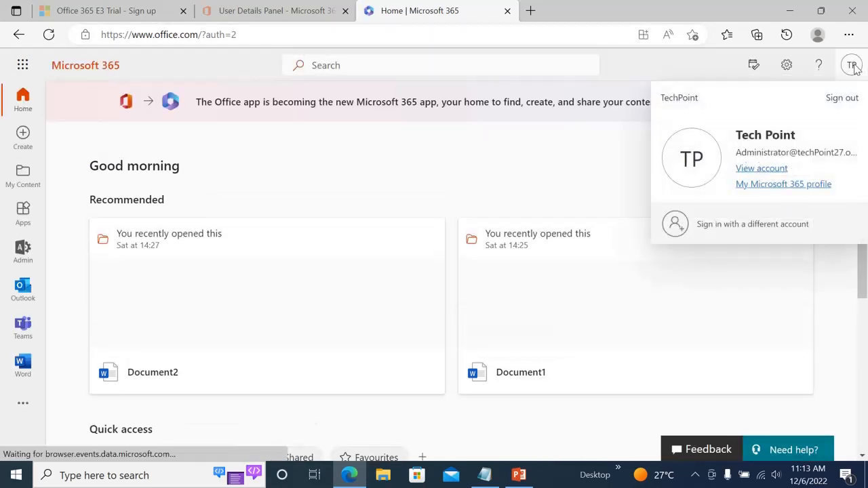
click(740, 226)
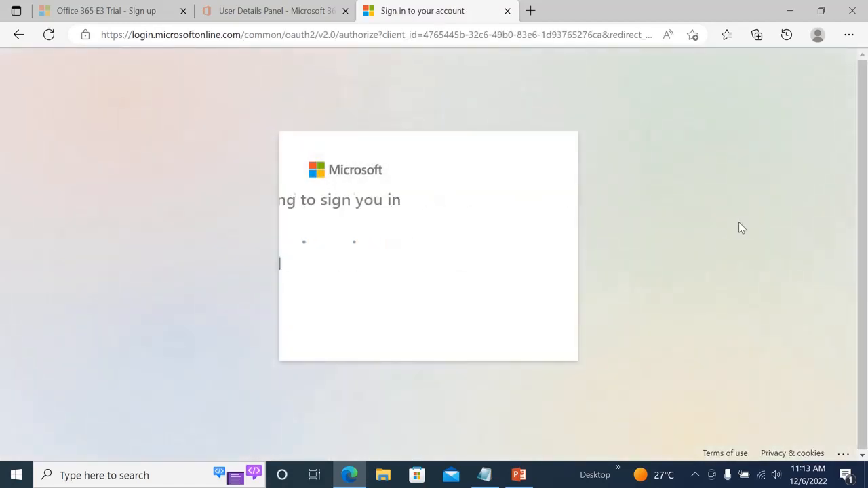
click(369, 296)
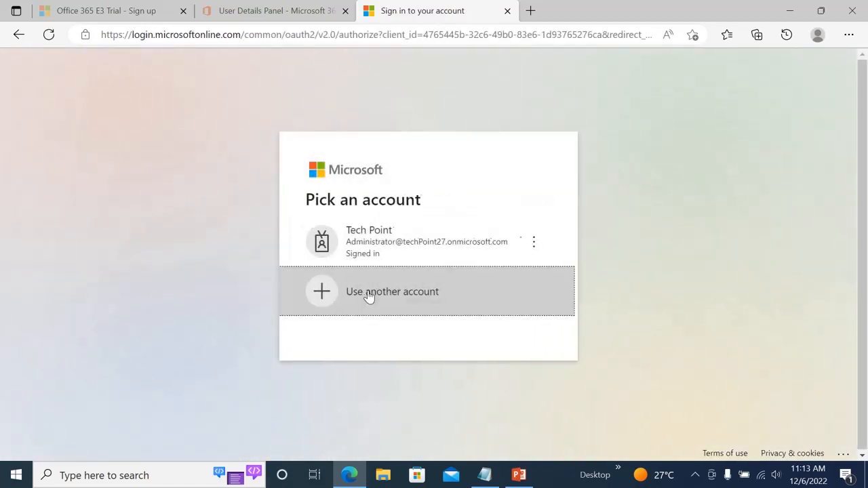
click(366, 203)
key(ctrl+v)
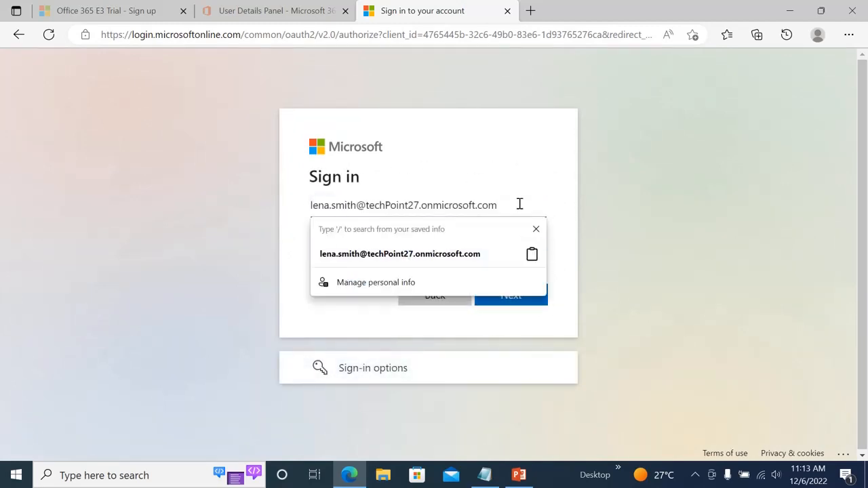
click(444, 257)
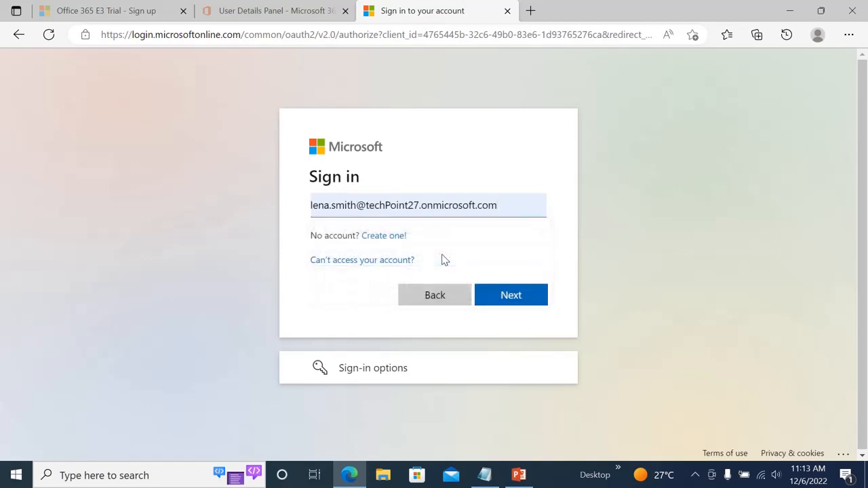
click(507, 300)
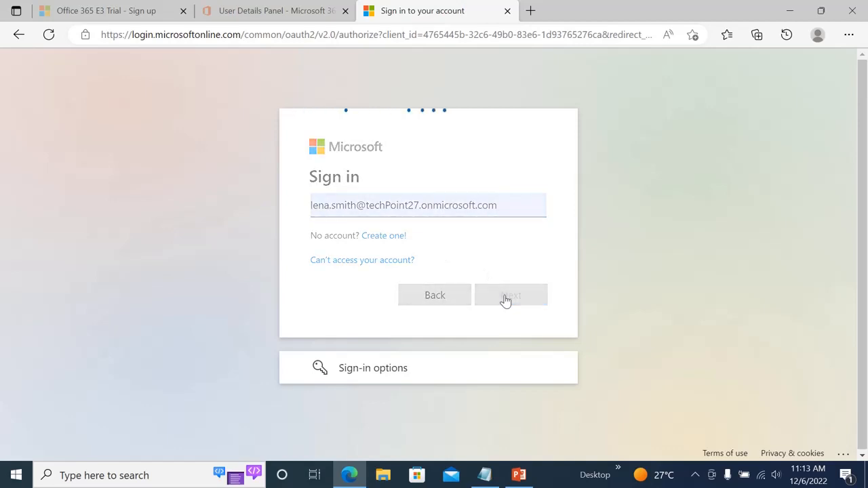
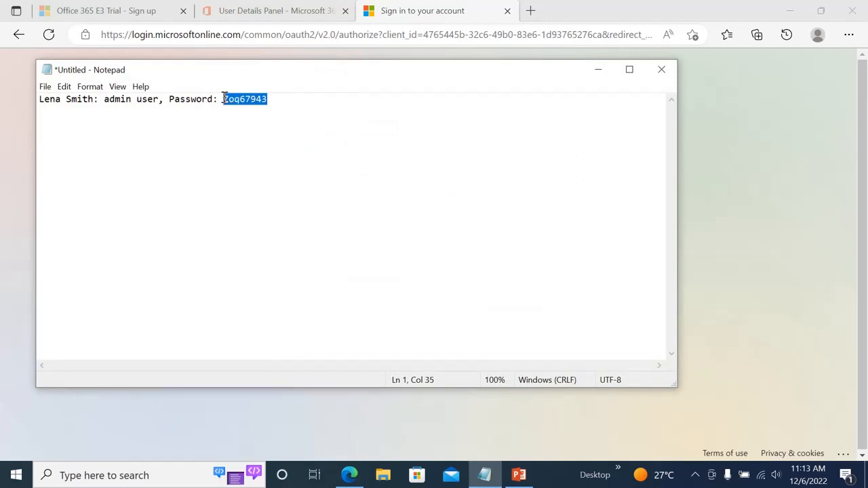
- Paste the copied account password into the sign-in Password field and submit it
click(304, 10)
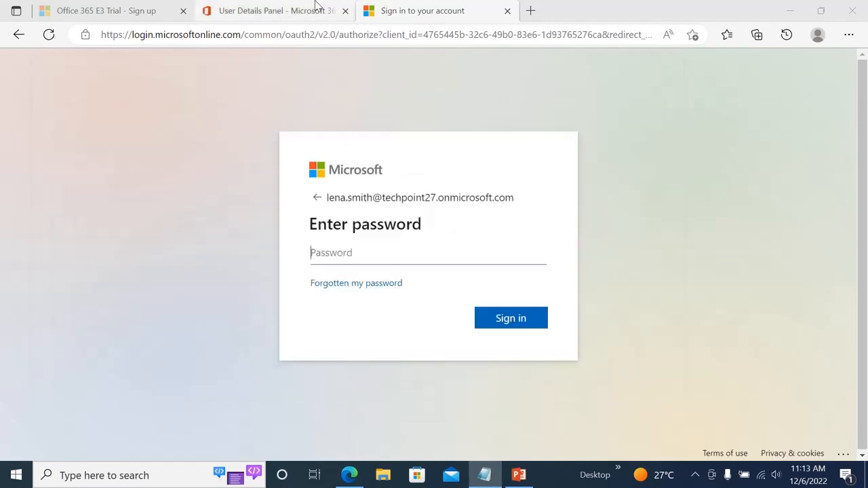
click(446, 8)
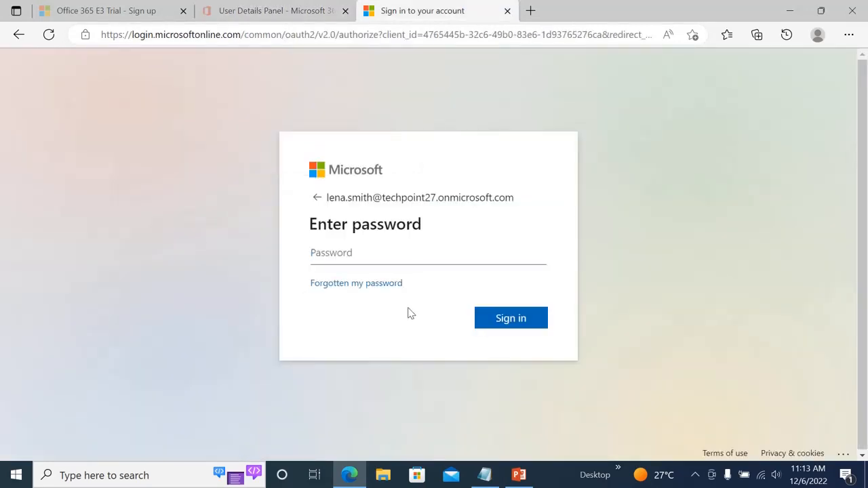
key(ctrl+v)
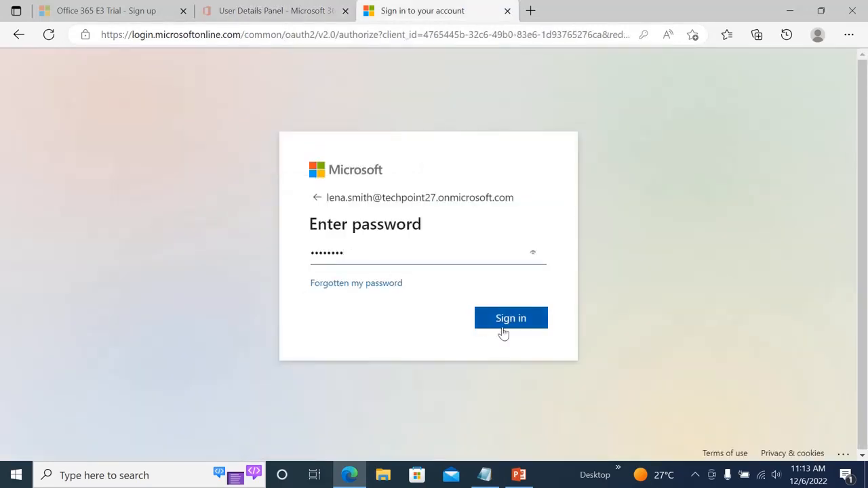
click(536, 323)
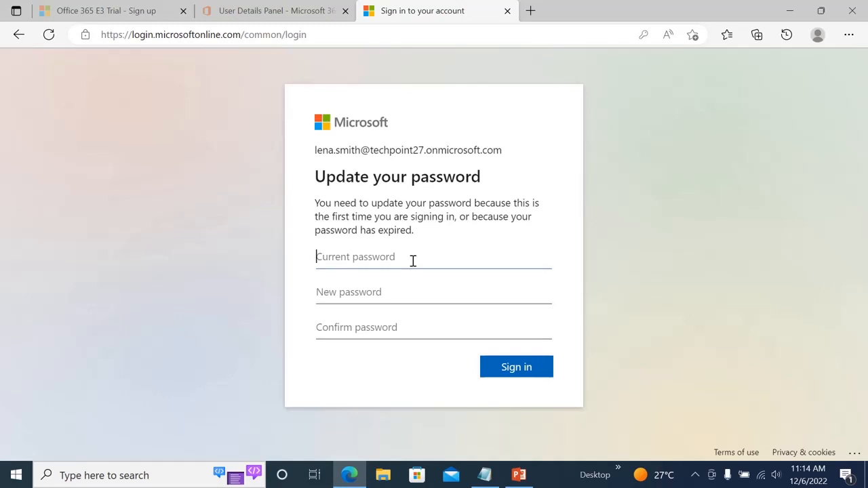
- Enter the current password, set a new password, submit it, and skip the account-protection prompt
text(•)
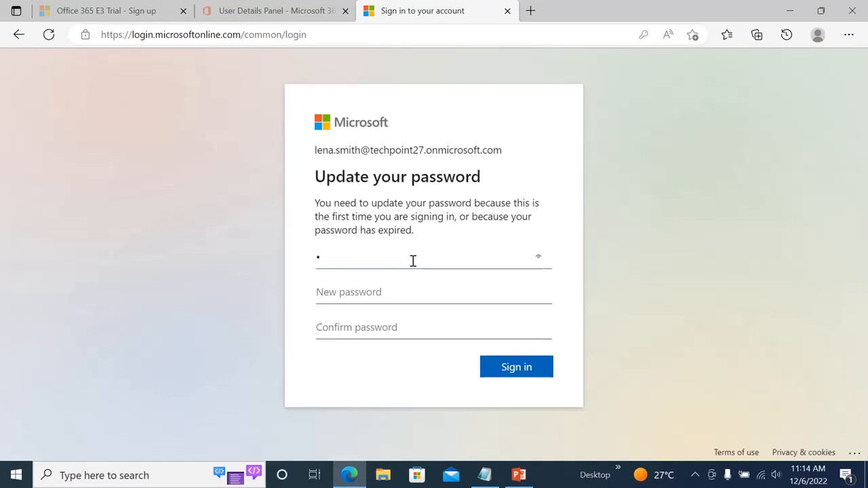
key(BackSpace)
text(••••••••)
click(387, 284)
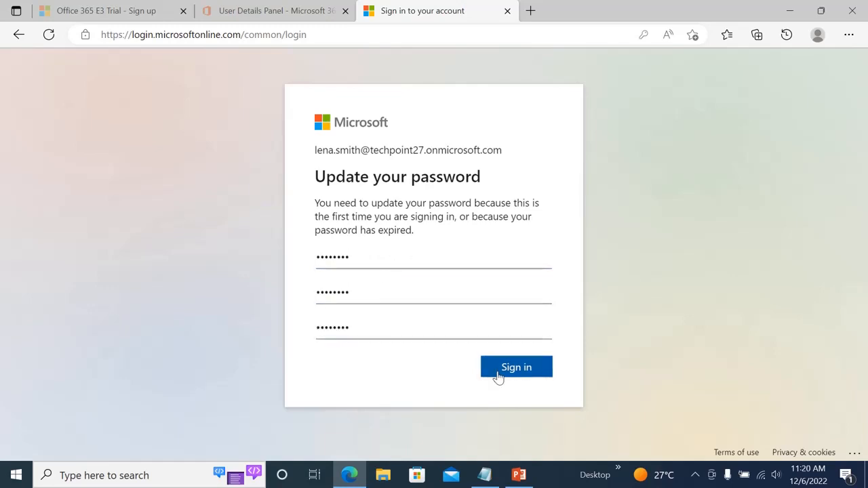
click(498, 378)
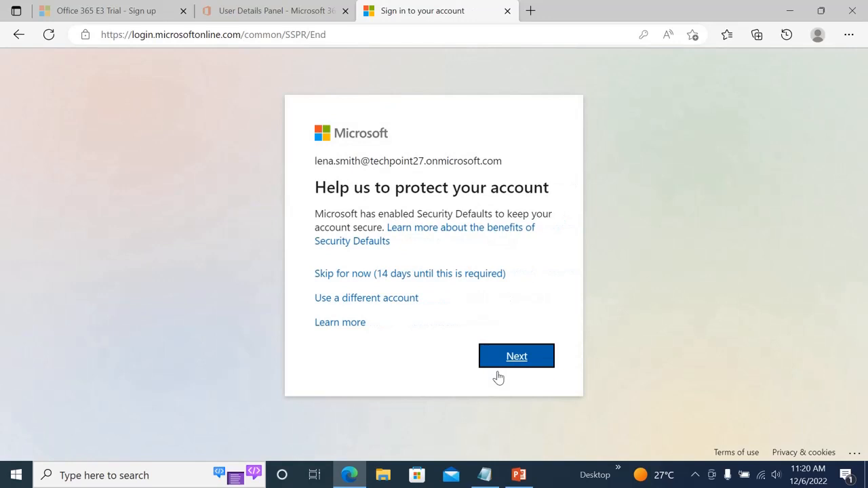
click(498, 366)
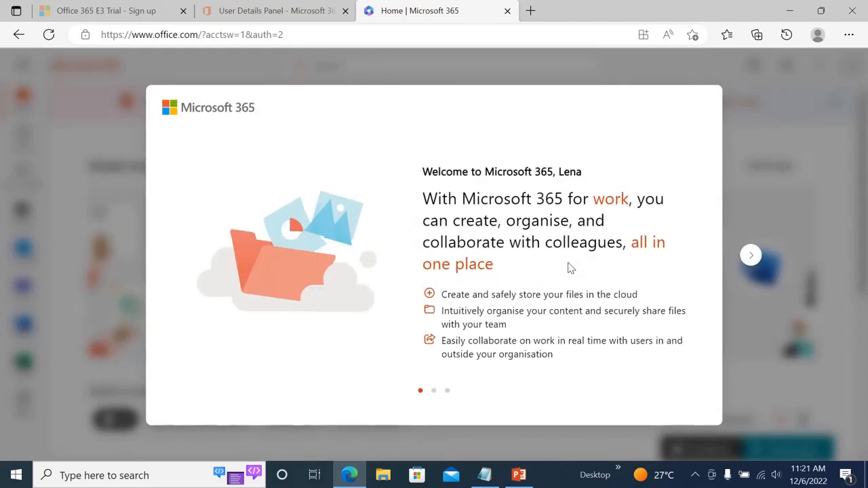
- Step through the welcome slides to 'Here are some ways to get started' and finish the tour
click(750, 255)
click(750, 255)
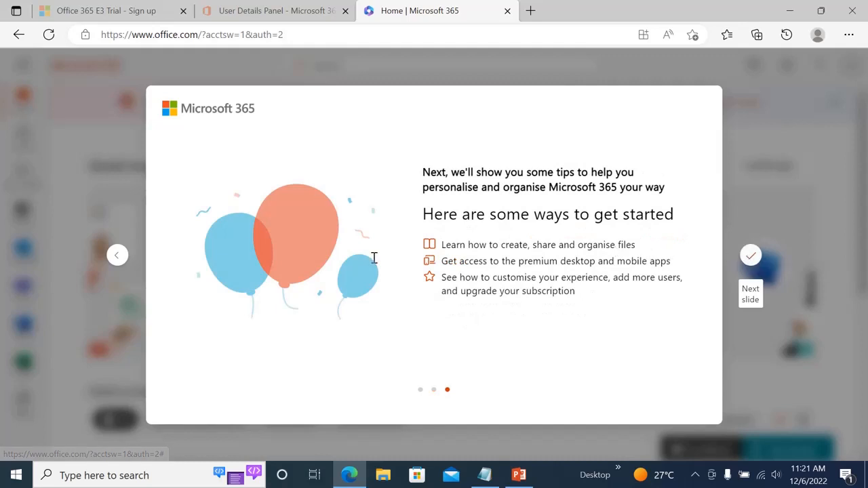
click(118, 254)
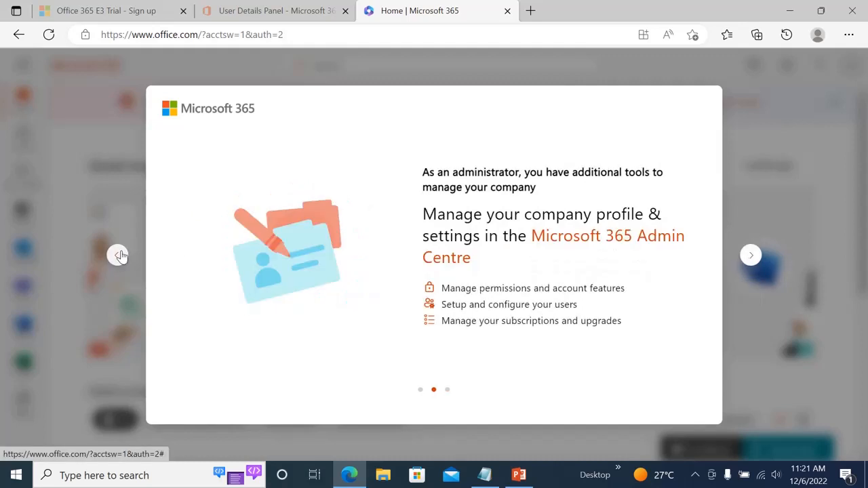
click(751, 256)
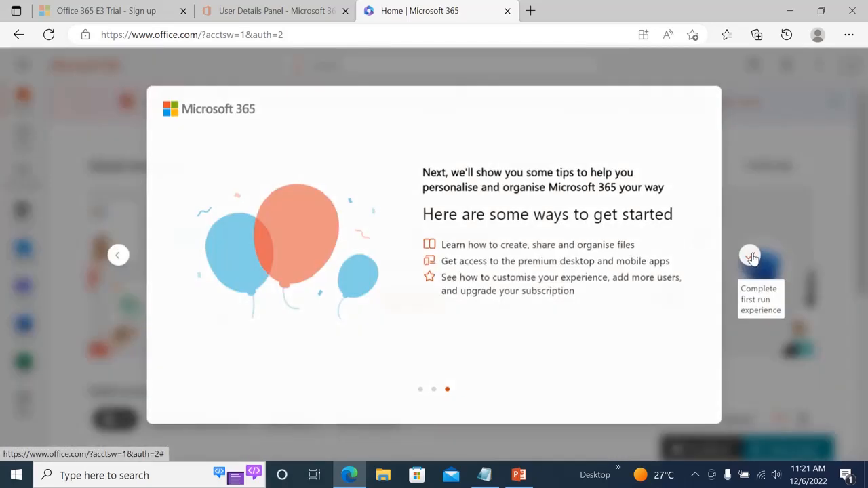
click(751, 257)
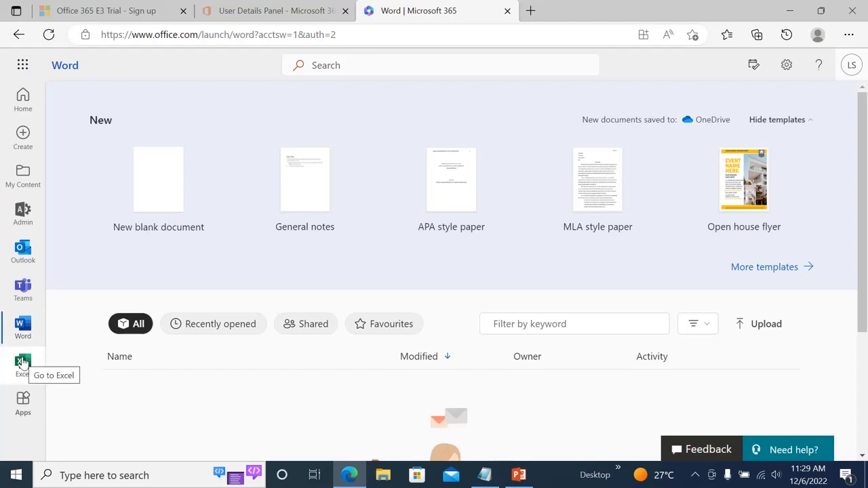
- Show the full apps list and launch the Admin app
click(24, 401)
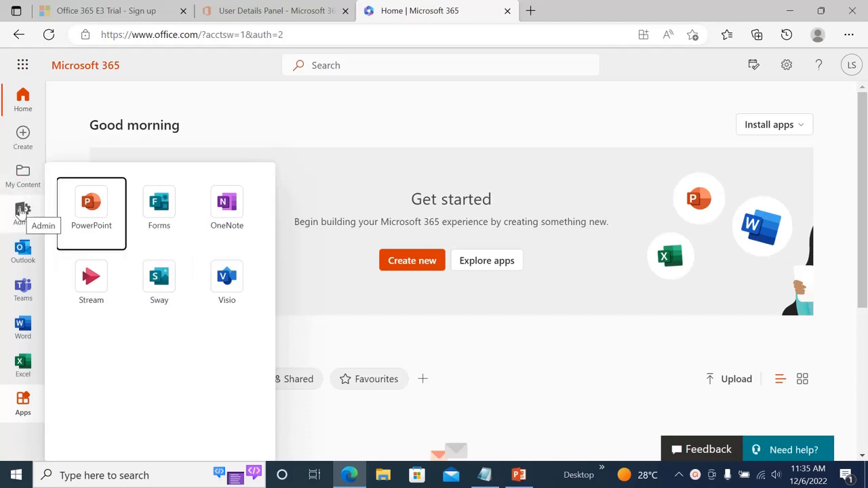
click(20, 212)
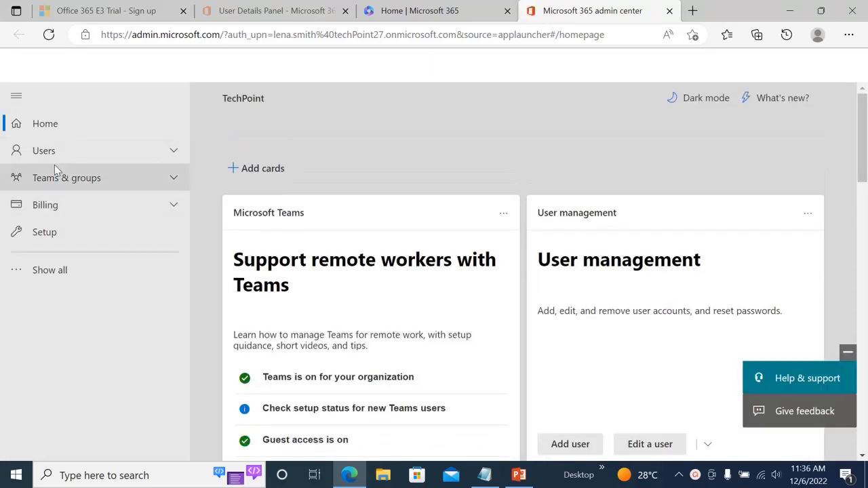
- Open Users > Active users, then return to the Home | Microsoft 365 tab
click(94, 158)
click(71, 175)
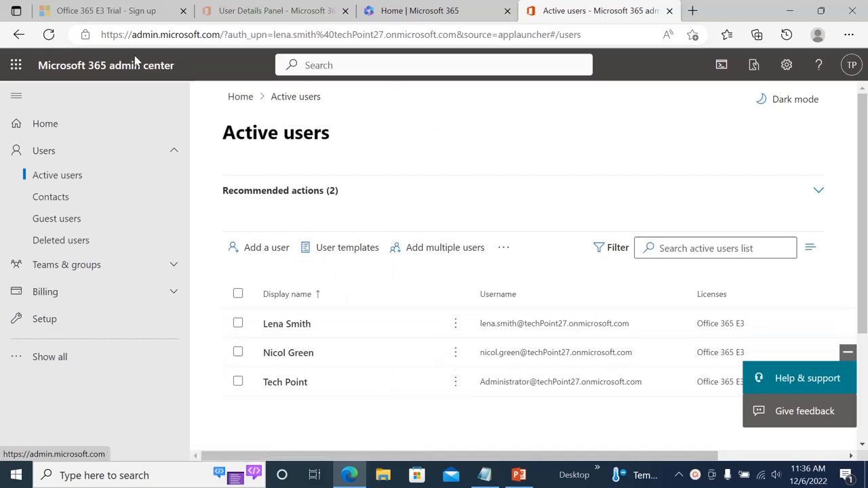
click(450, 9)
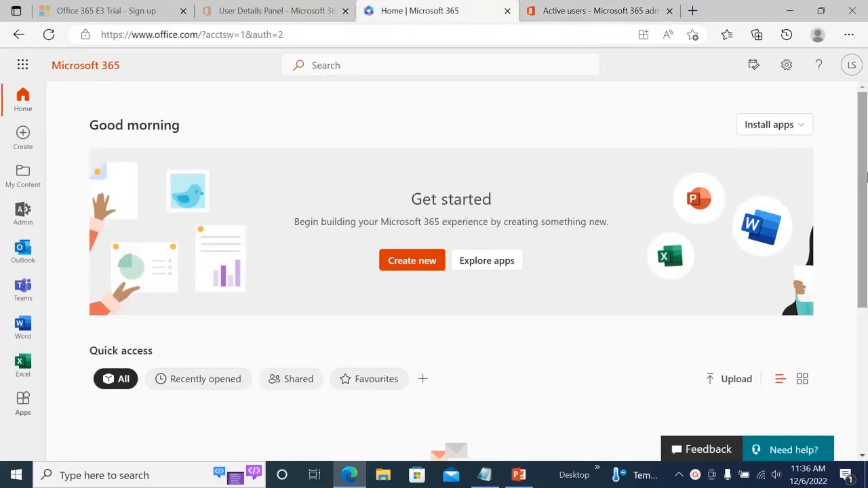
drag(864, 186, 845, 135)
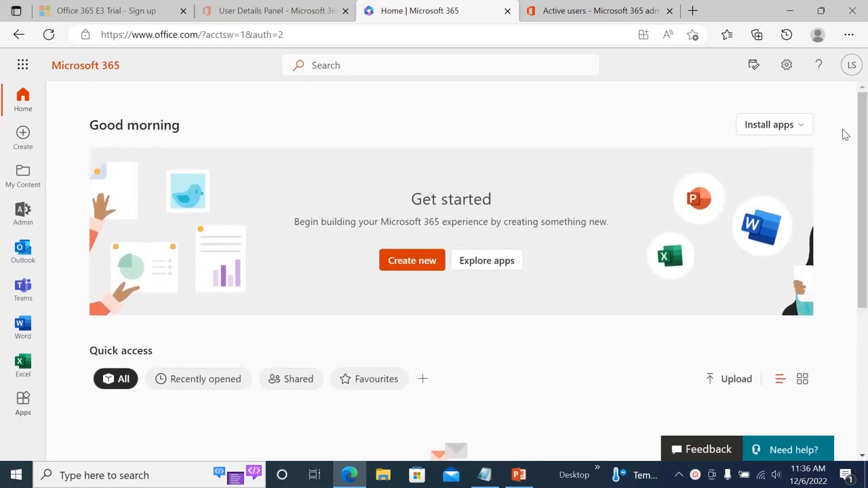